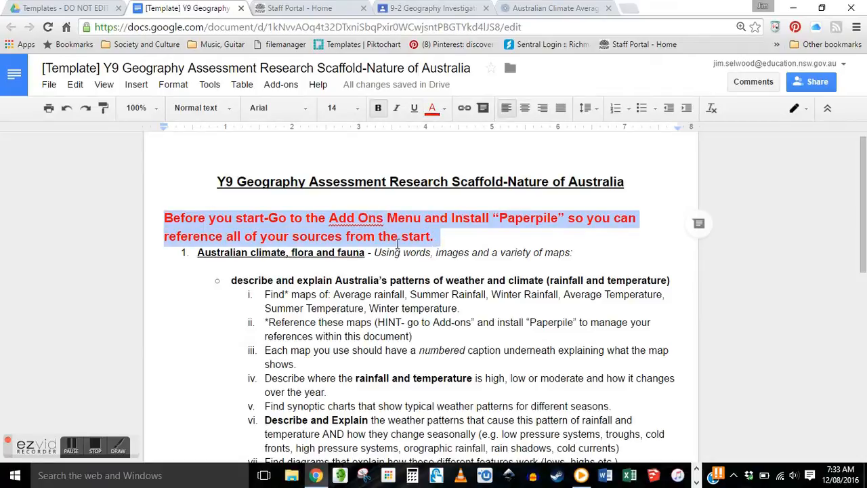
- Search the add-on store for Paperpile, then close the store and add-ons menu
double_click(525, 223)
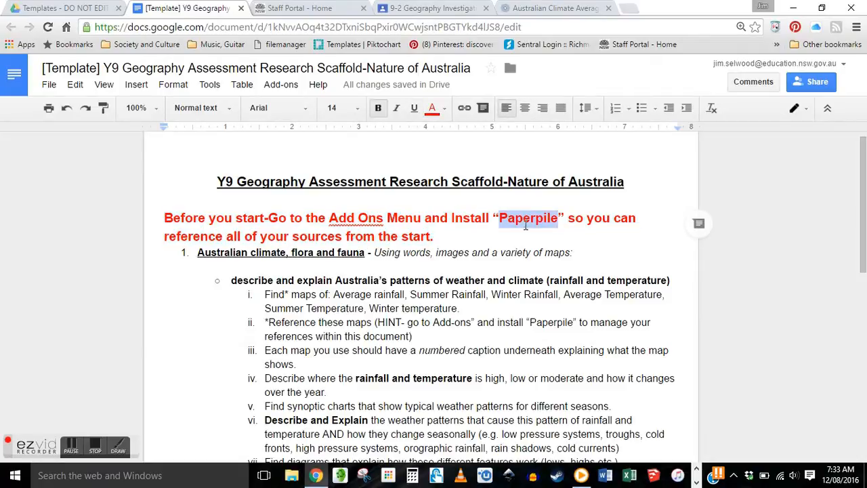
left_click(454, 237)
left_click(280, 84)
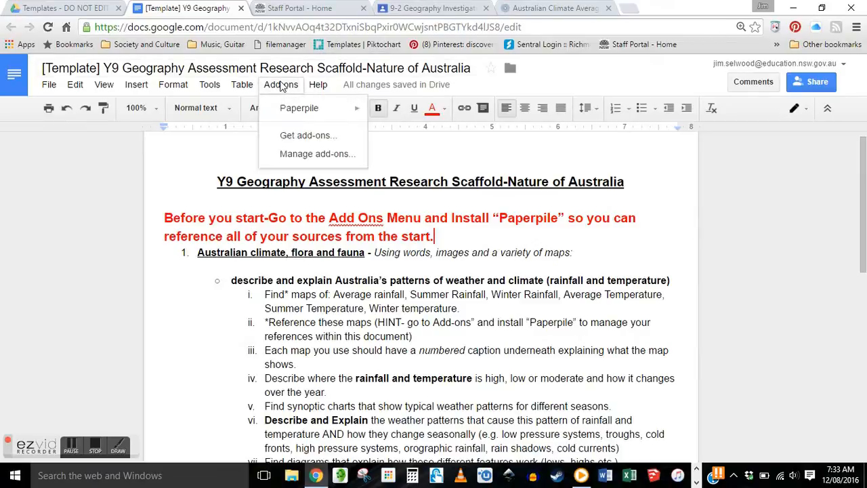
left_click(299, 136)
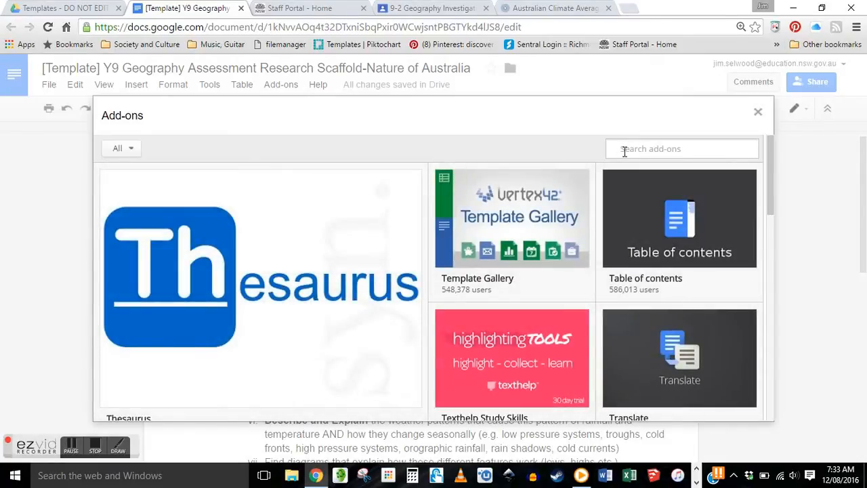
left_click(624, 151)
type("PAPERPILE")
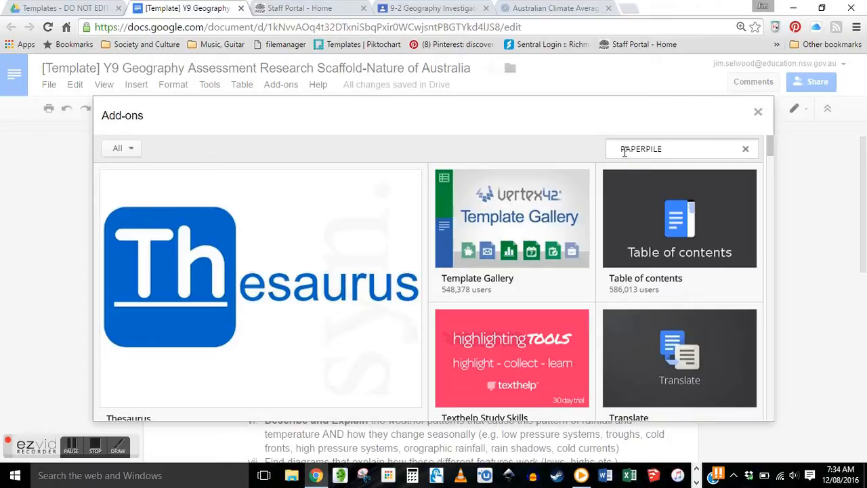
key("Return")
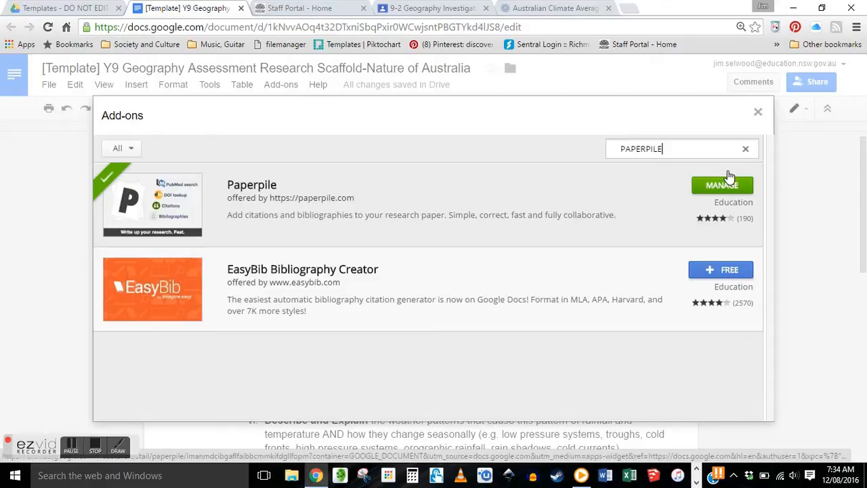
left_click(758, 112)
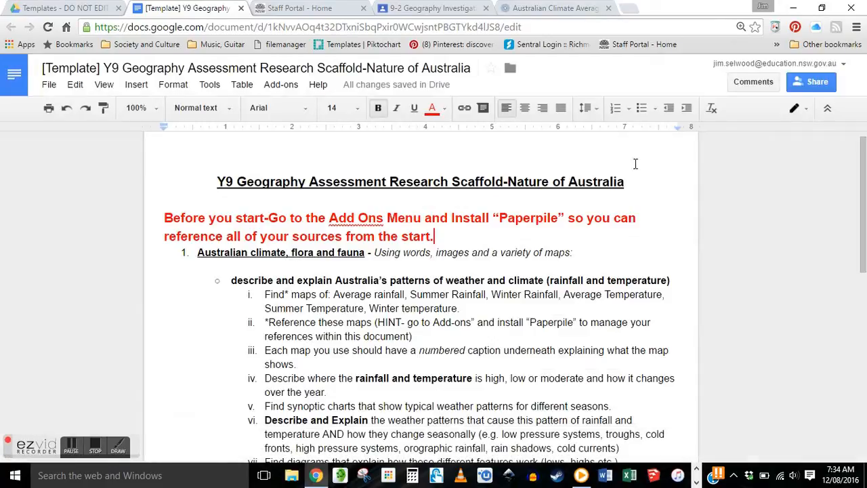
left_click(281, 84)
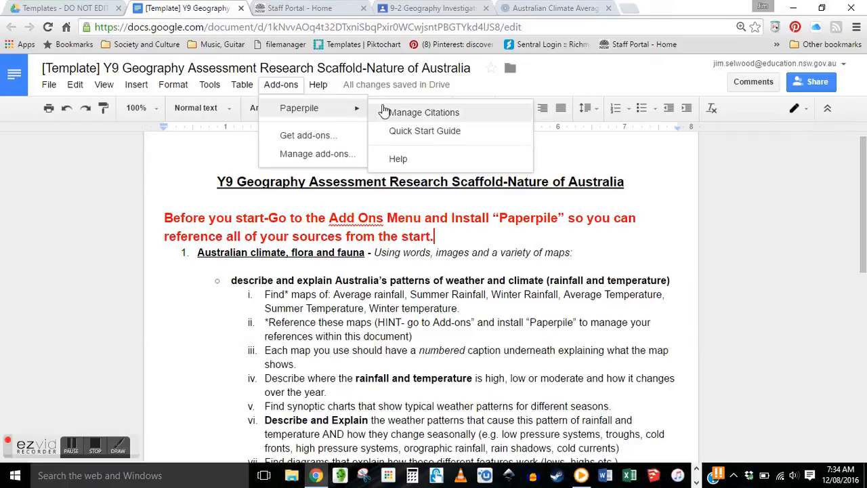
left_click(208, 216)
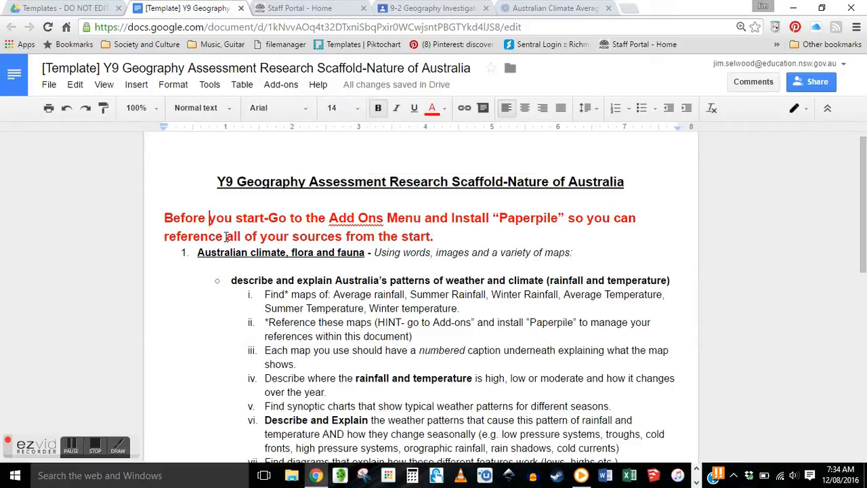
- Review the scaffold's instruction lines and undo an accidental move of the weather line
left_click_drag(195, 256, 583, 265)
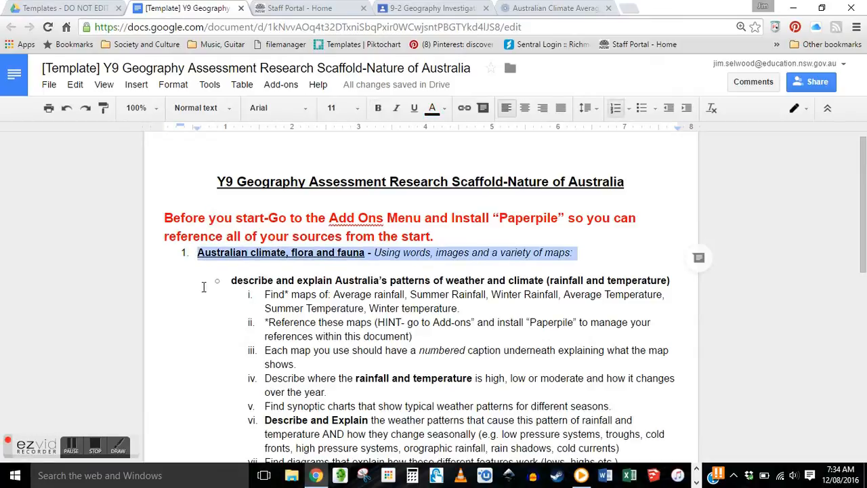
left_click_drag(232, 281, 676, 281)
scroll(430, 299, "down", 2)
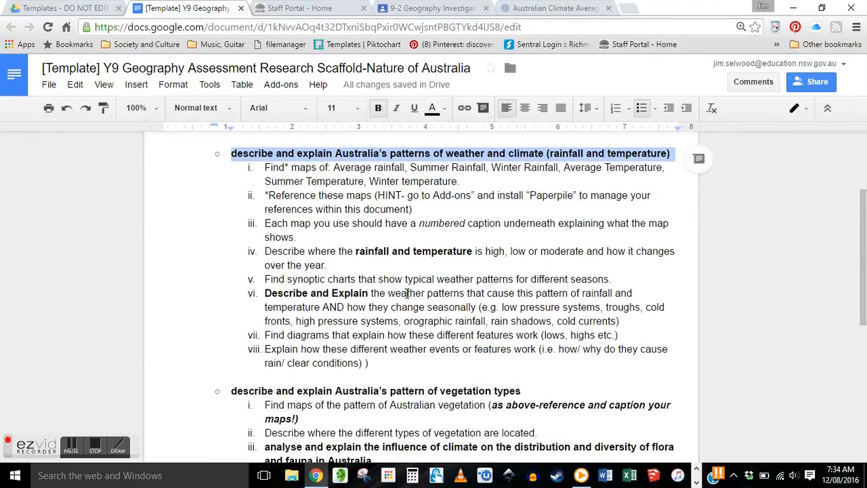
scroll(410, 297, "down", 3)
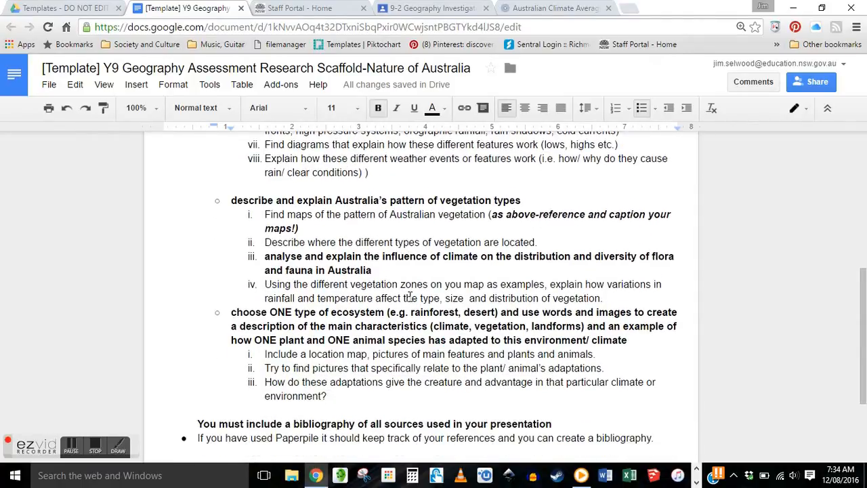
scroll(410, 296, "down", 1)
scroll(406, 296, "up", 5)
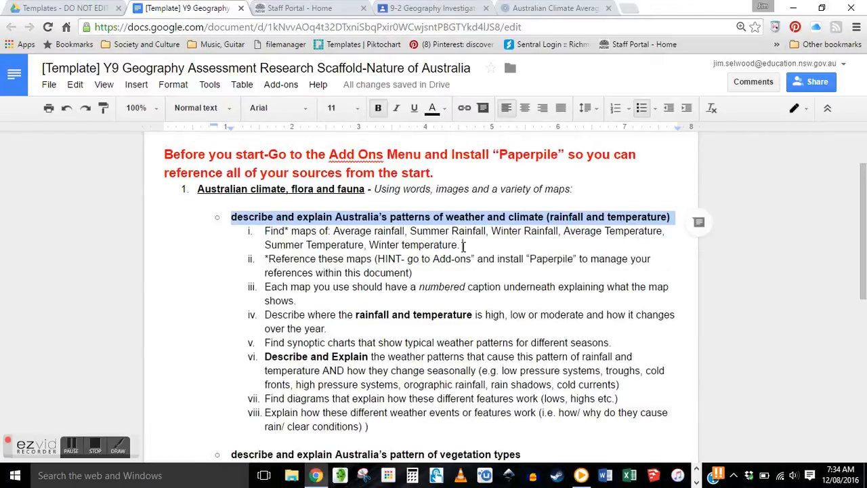
left_click_drag(464, 245, 464, 252)
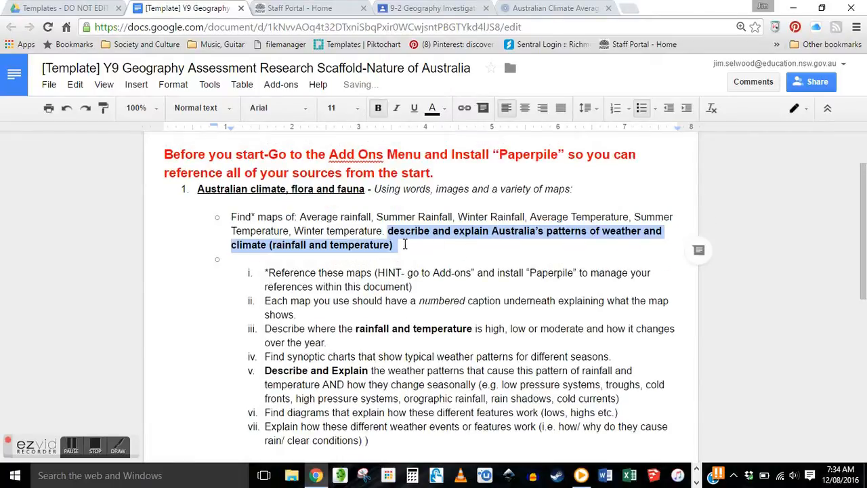
key("ctrl+z")
left_click_drag(232, 217, 434, 274)
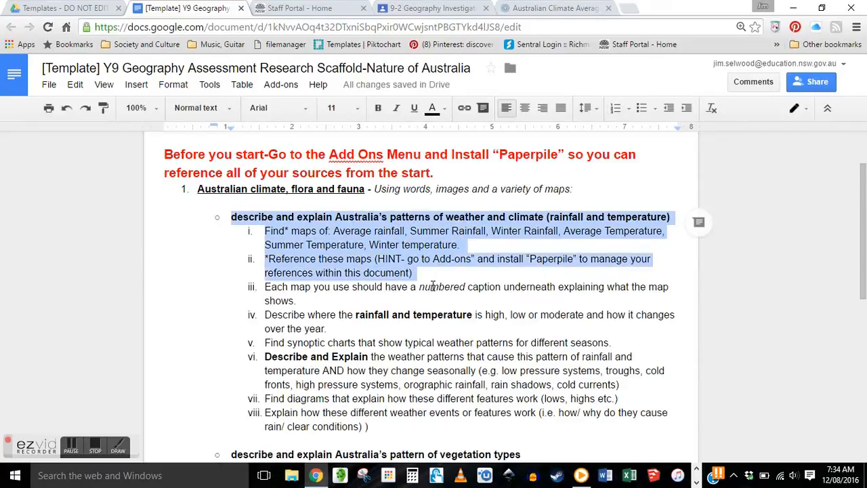
left_click(264, 287)
left_click_drag(264, 286, 298, 299)
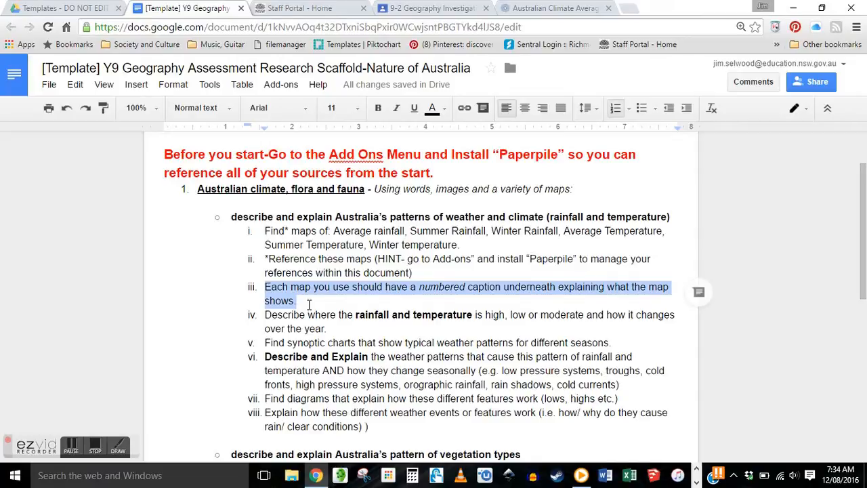
left_click(353, 301)
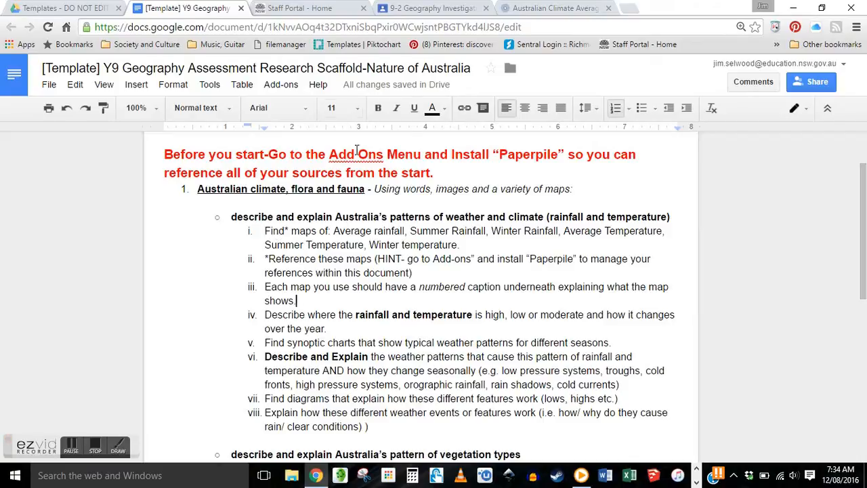
- From the 9-2 Geography class page, open Maps of average conditions > Rainfall > Mean rainfall
left_click(430, 9)
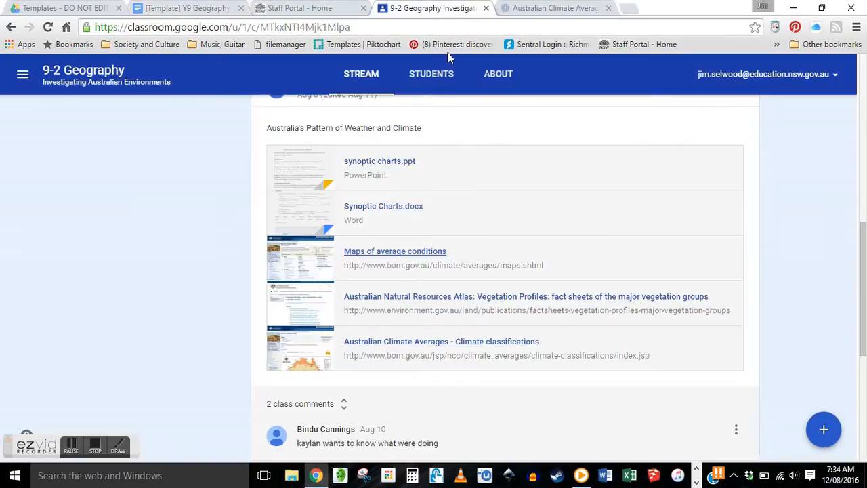
left_click(383, 258)
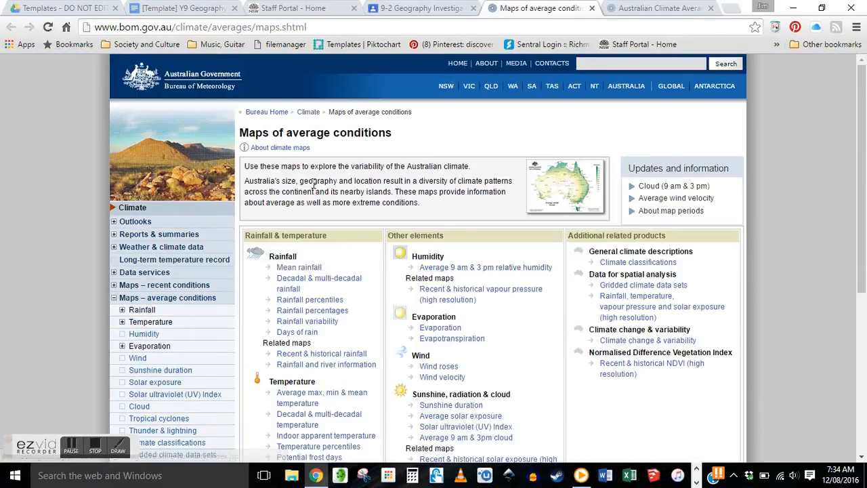
scroll(313, 188, "down", 2)
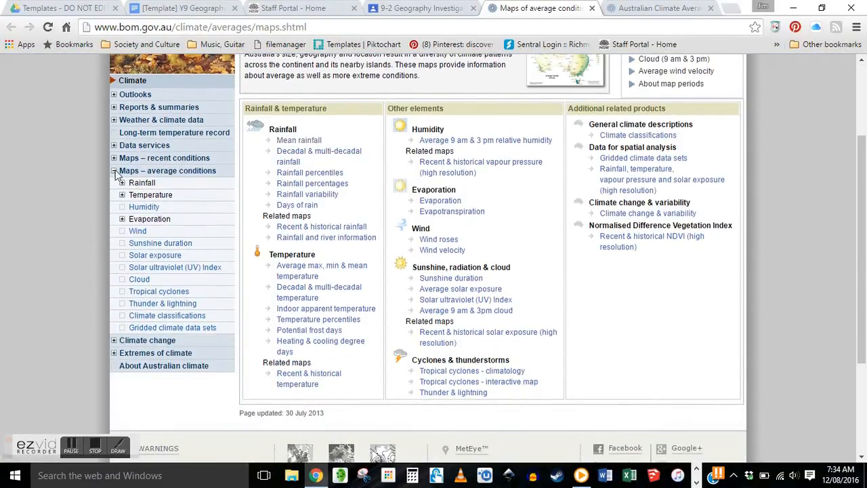
left_click(114, 172)
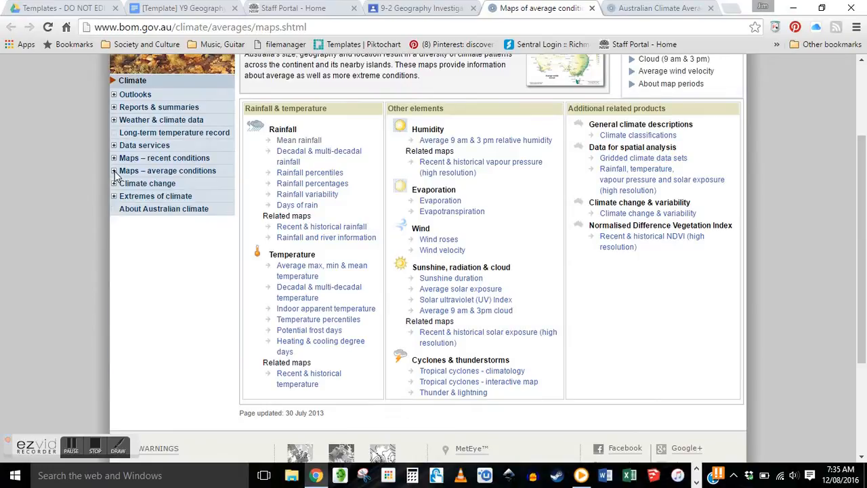
left_click(115, 171)
left_click(115, 172)
left_click(114, 173)
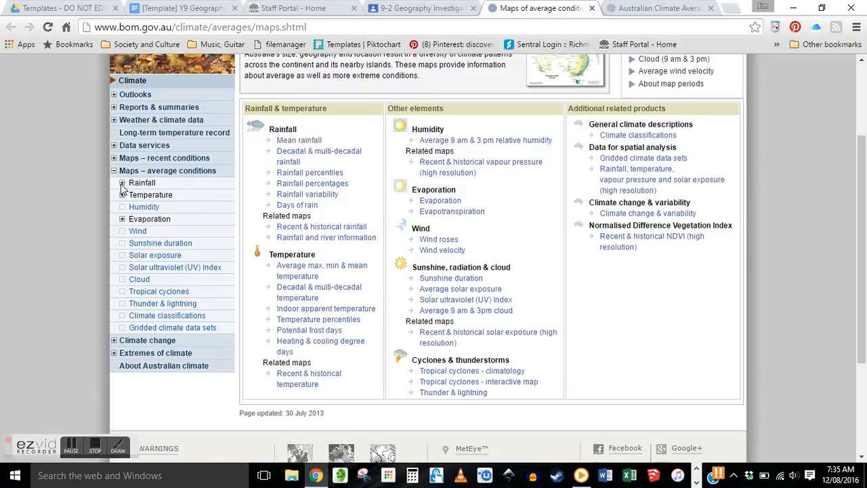
left_click(123, 184)
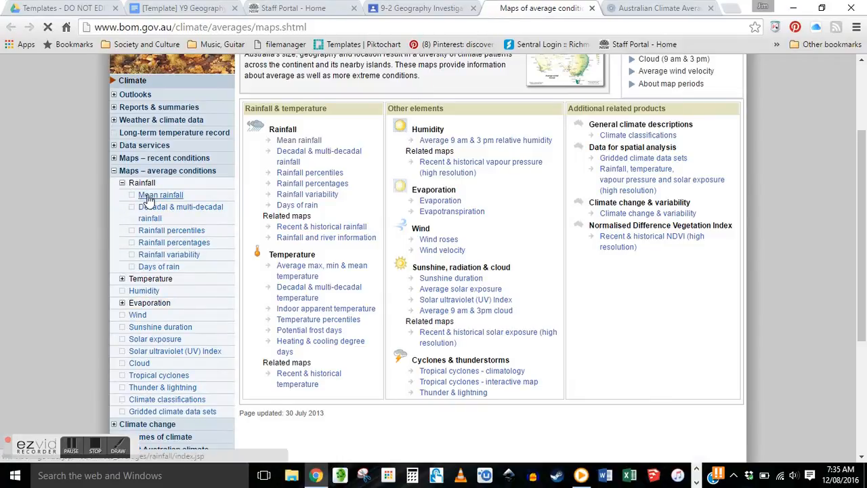
left_click(151, 196)
scroll(373, 200, "down", 4)
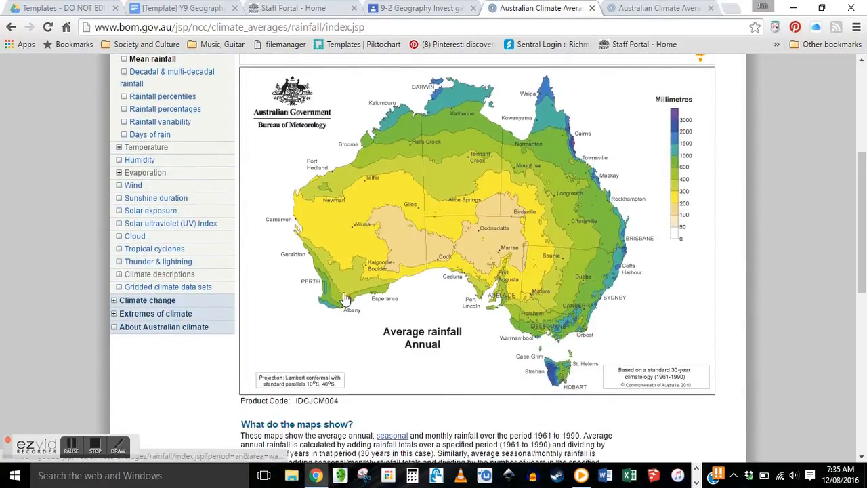
- Preview the January and July maps, then set the rainfall Period to Annual
scroll(351, 282, "up", 1)
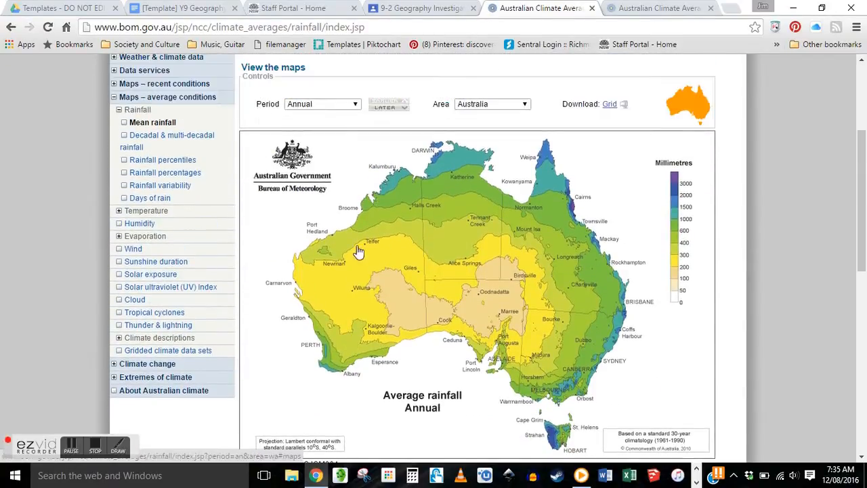
left_click(355, 103)
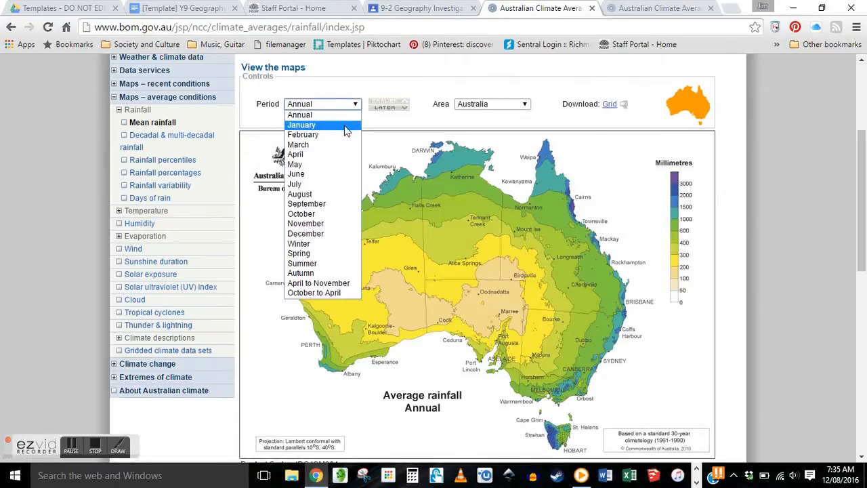
left_click(344, 125)
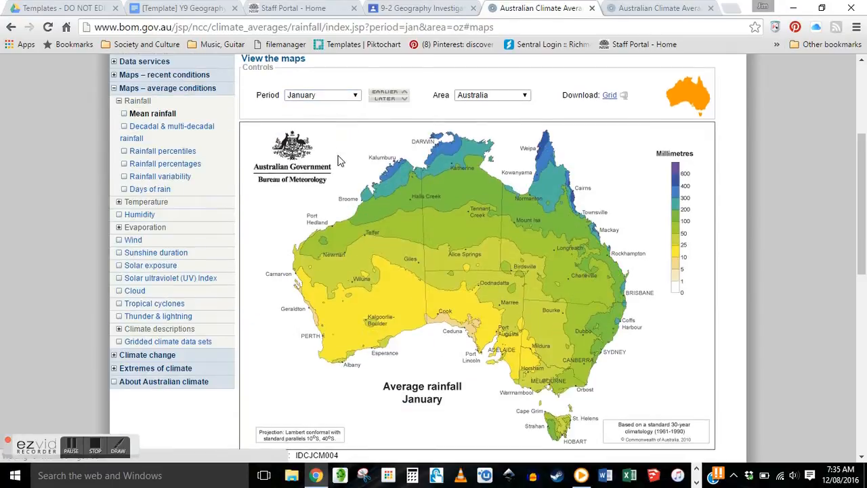
left_click(355, 96)
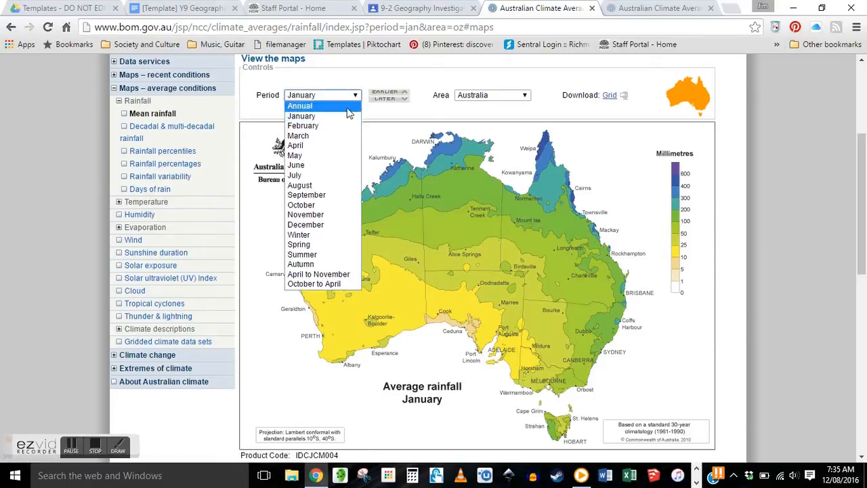
left_click(314, 175)
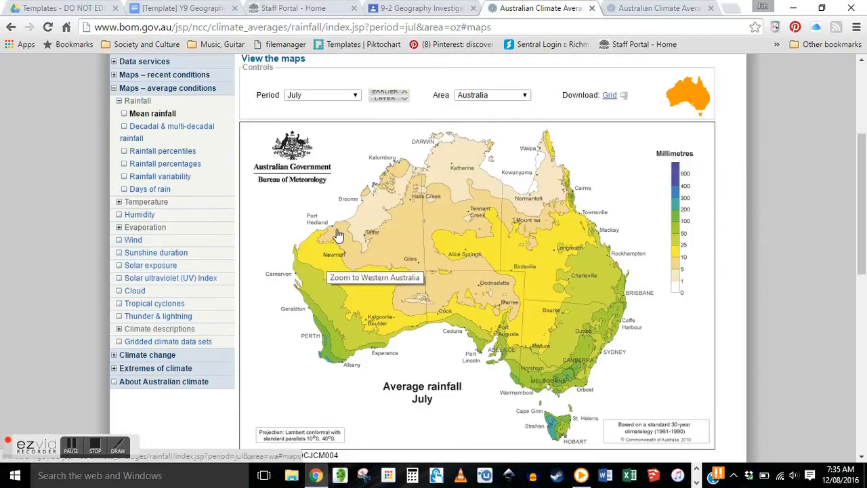
left_click(355, 95)
left_click(338, 108)
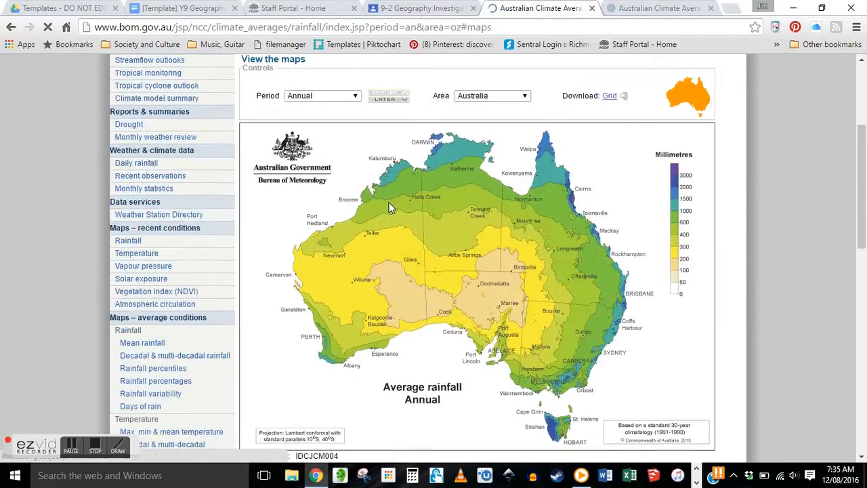
left_click(15, 475)
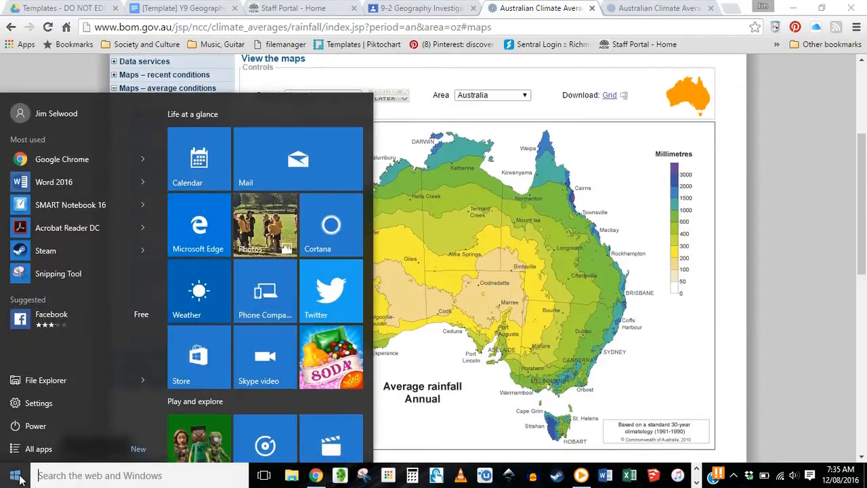
- Snip the Average rainfall Annual map with Snipping Tool and return to the scaffold document
left_click(55, 273)
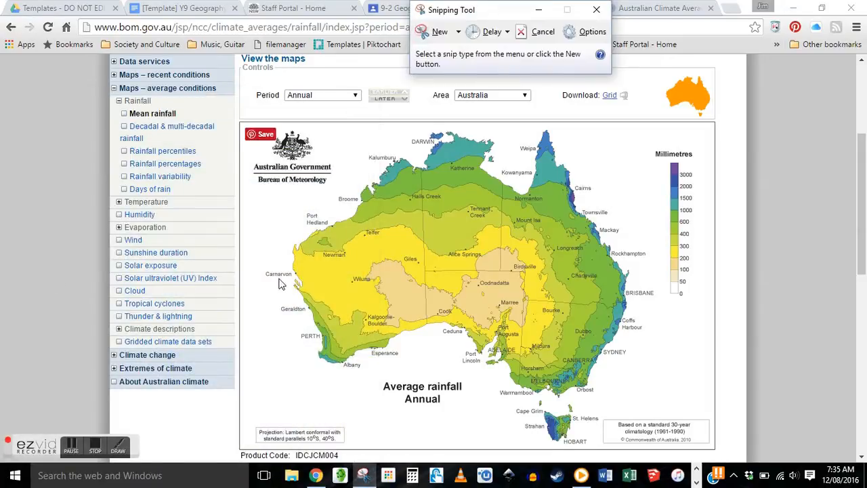
left_click(424, 32)
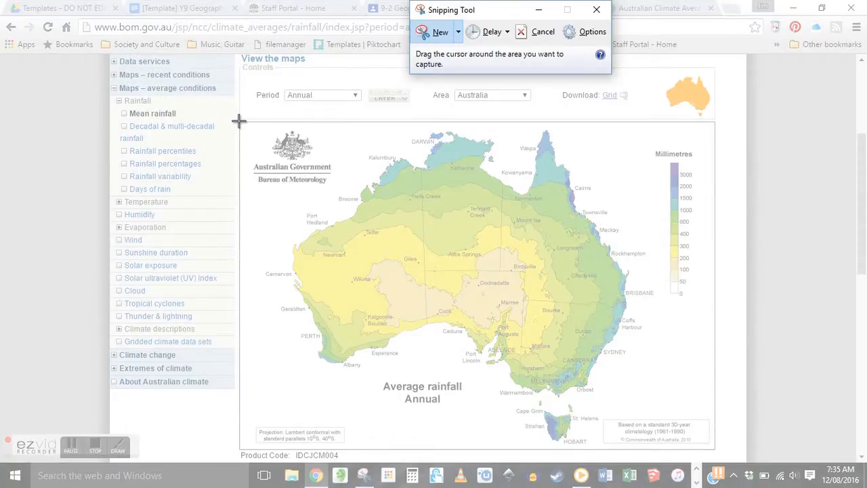
left_click_drag(238, 121, 717, 451)
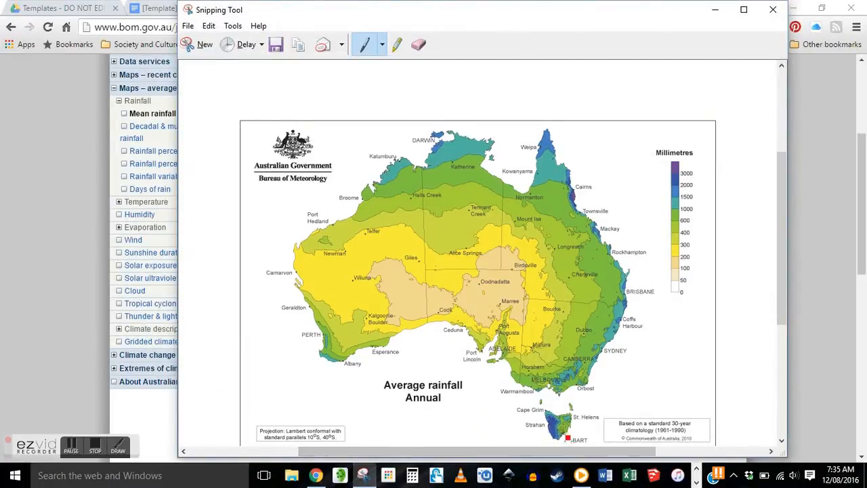
left_click(315, 475)
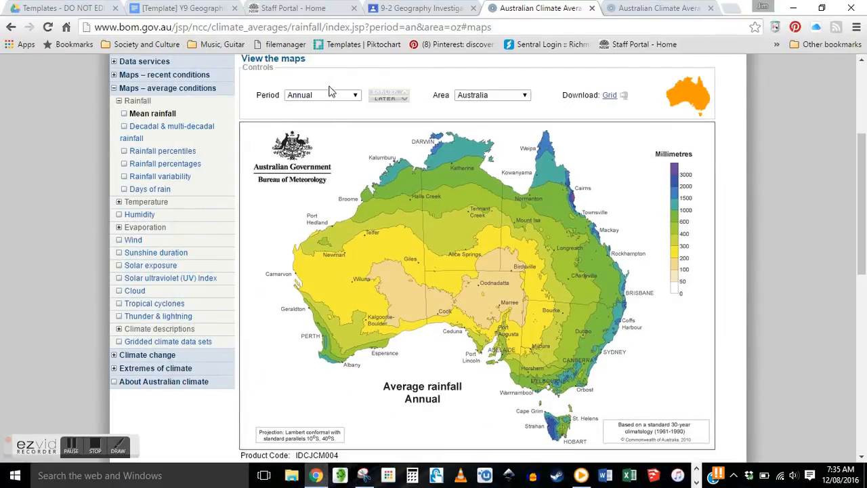
left_click(173, 9)
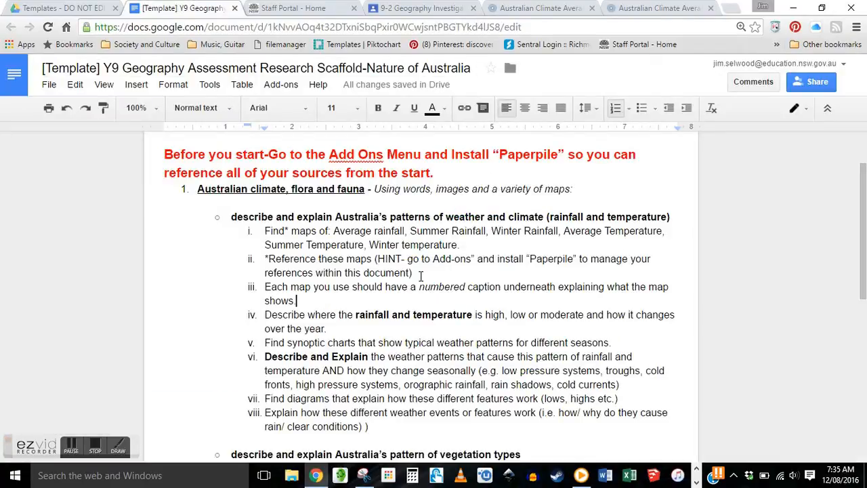
- Paste the rainfall map snip on a plain line below the caption instruction, shrunk and centred
key("Return")
key("shift+Tab")
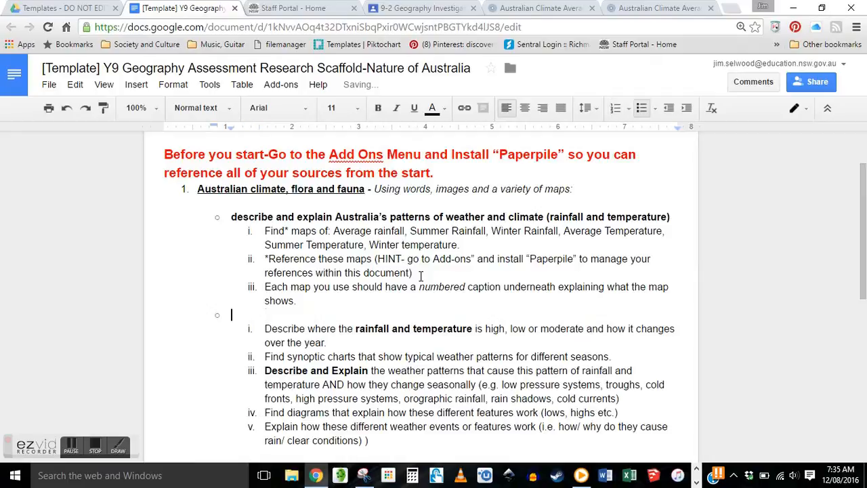
key("shift+Tab")
key("BackSpace")
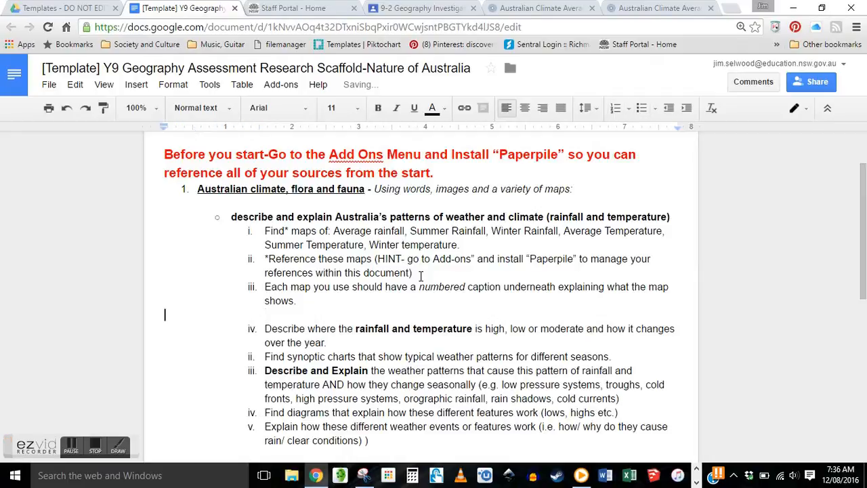
key("ctrl+v")
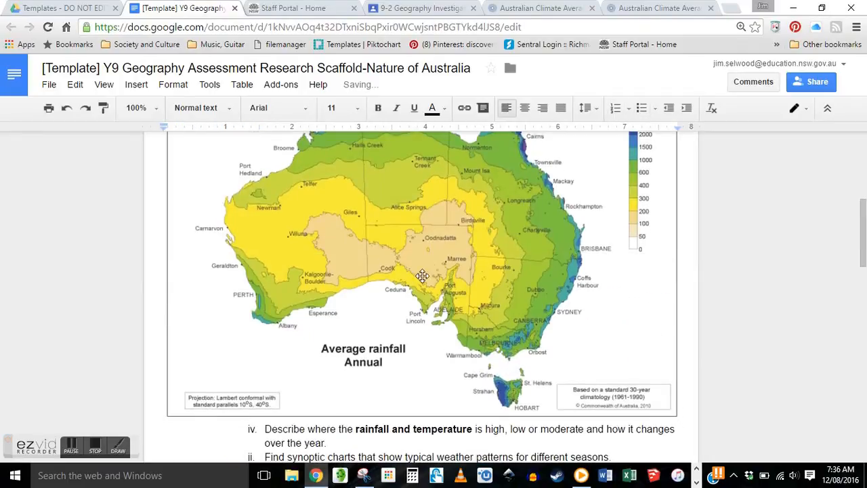
left_click(548, 305)
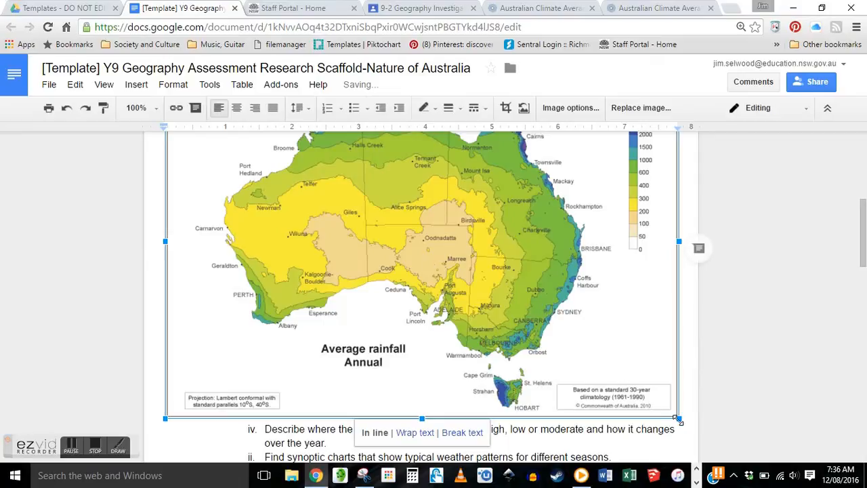
left_click_drag(678, 419, 596, 361)
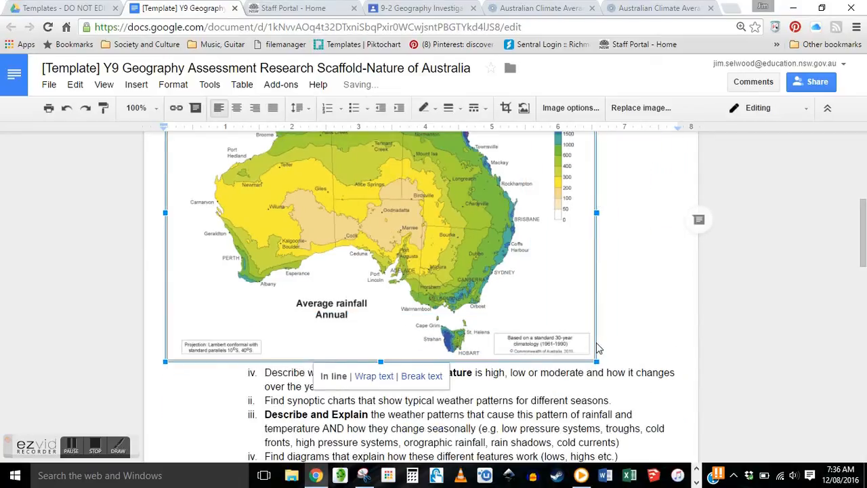
left_click(237, 107)
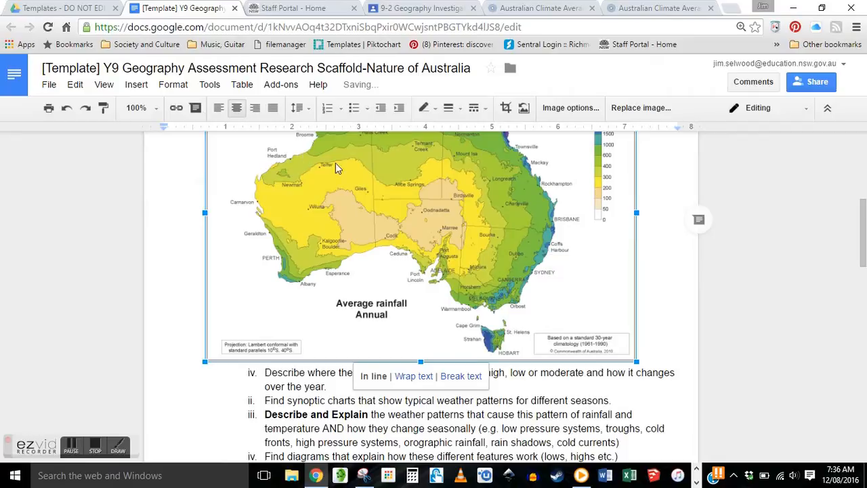
left_click(651, 257)
scroll(637, 254, "up", 4)
scroll(617, 251, "down", 2)
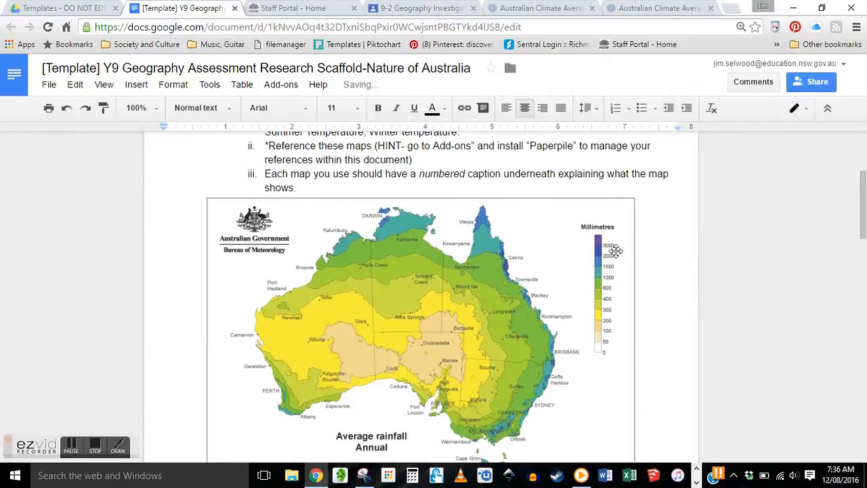
- Add a bold 'Patterns of Climate' heading above the map and a bold empty line below it
left_click(332, 189)
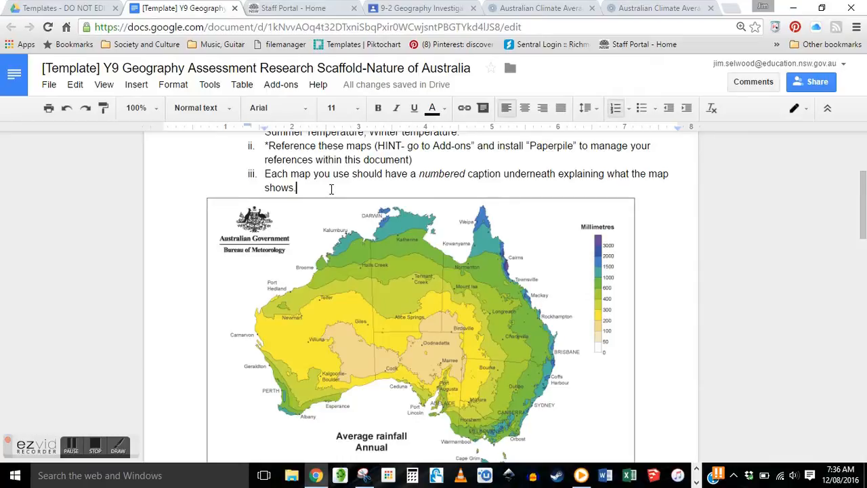
scroll(338, 189, "up", 3)
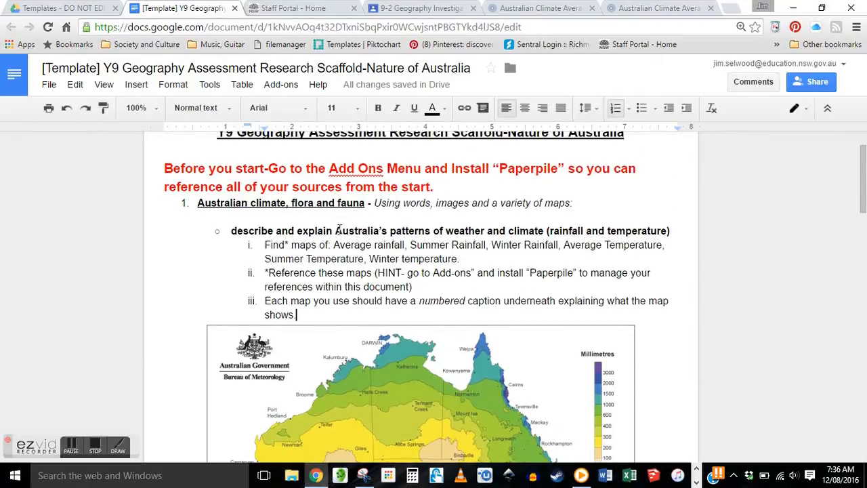
scroll(339, 235, "down", 3)
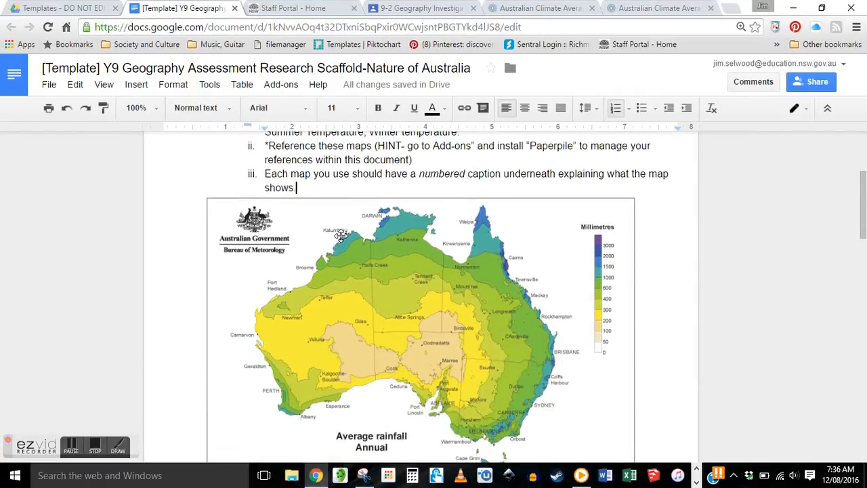
key("Return")
key("Return")
key("Return")
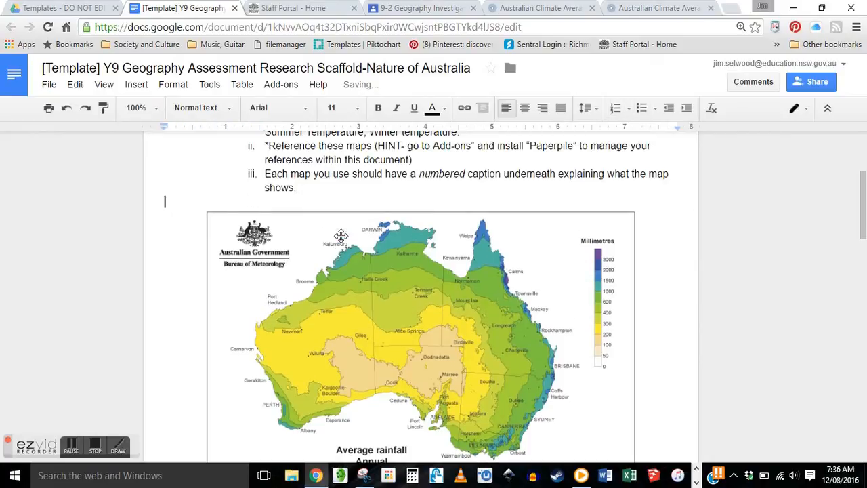
key("ctrl+b")
type("Patterns of Climate")
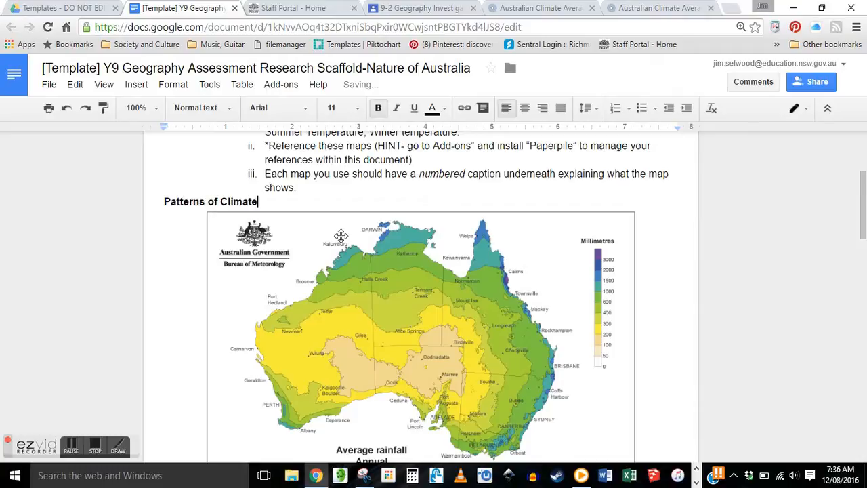
scroll(299, 216, "down", 1)
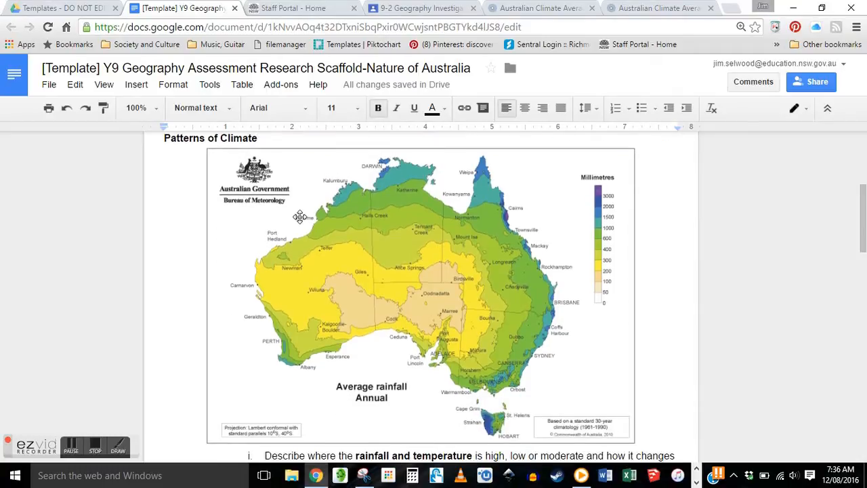
left_click(388, 249)
left_click_drag(637, 146, 616, 162)
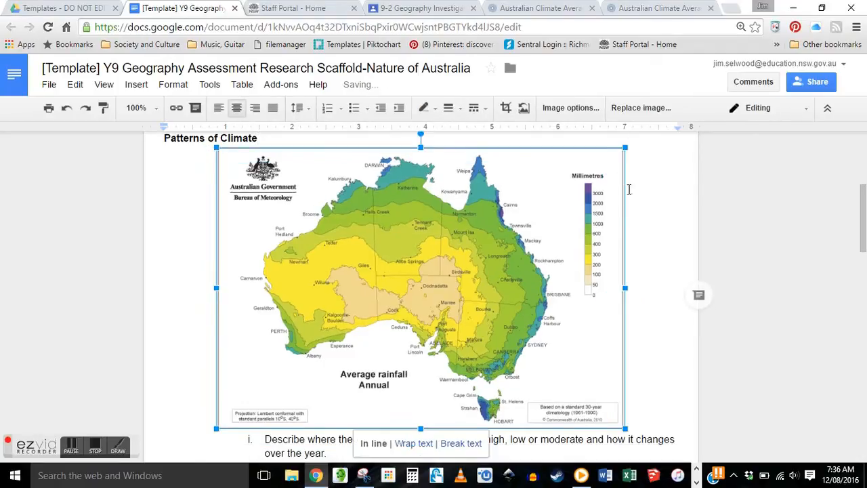
scroll(638, 271, "down", 2)
double_click(644, 284)
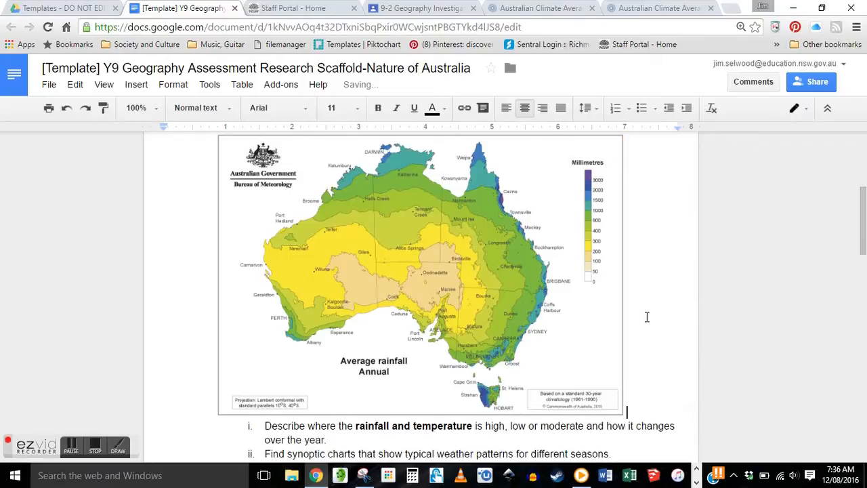
key("Return")
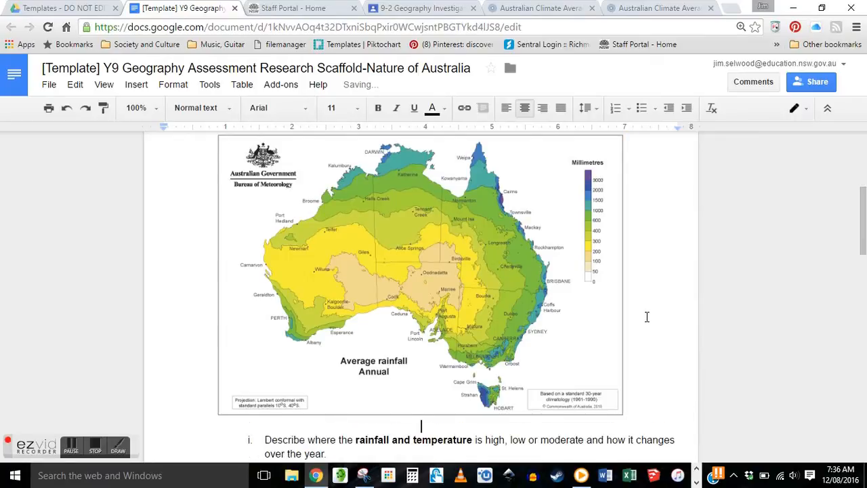
key("ctrl+b")
- Type the caption 'Fig. 1-Average Annual Rainfall' under the map, fixing typos
type("Fig.")
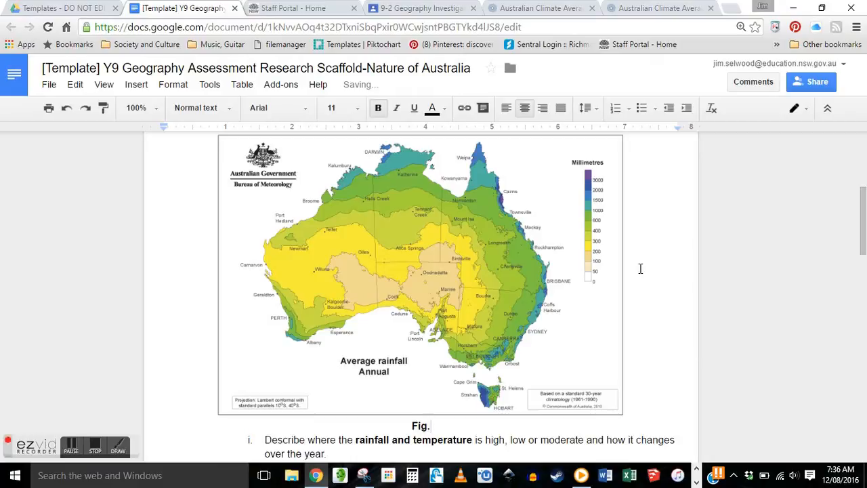
type(" 1-Ac")
key("BackSpace")
type("verage ")
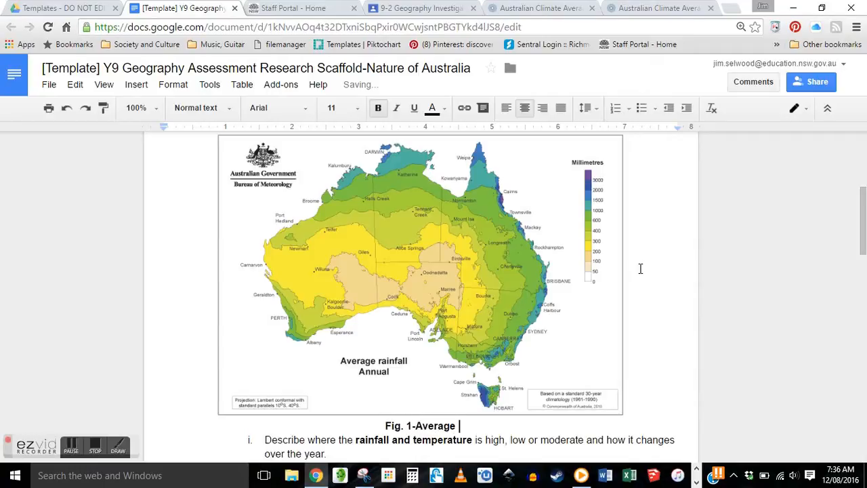
type("Ann")
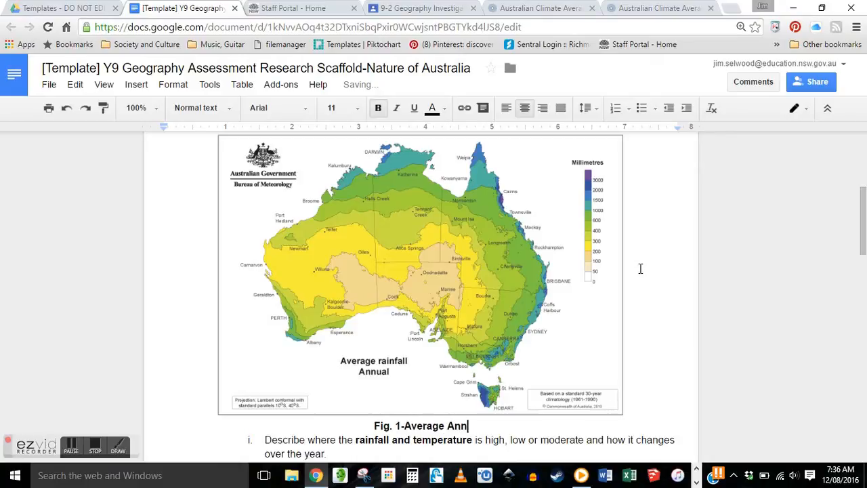
type("ual Rainfal")
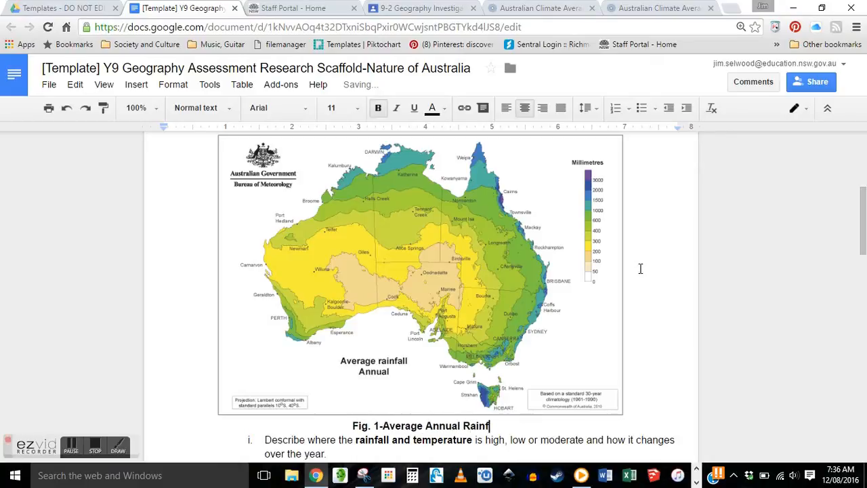
key("BackSpace")
type("ll")
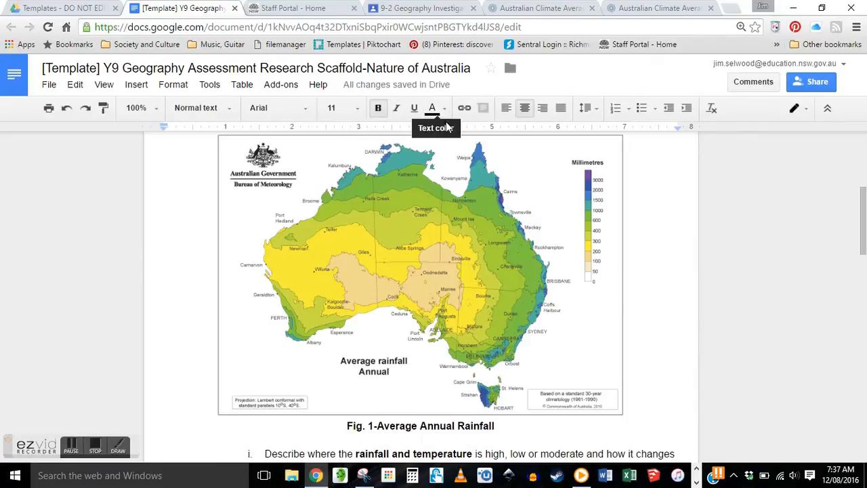
- Left-align the empty line below the caption and leave the caret at the caption's end
key("ctrl+shift+l")
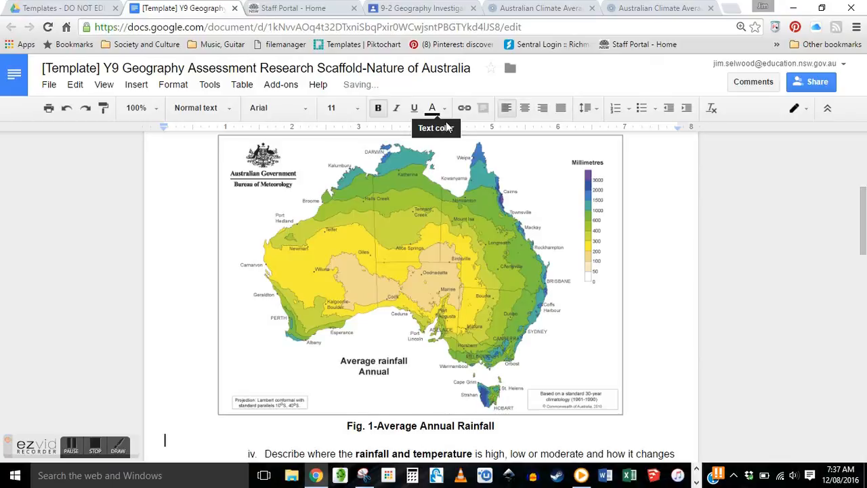
left_click(562, 432)
scroll(562, 434, "down", 1)
left_click(520, 379)
scroll(521, 381, "down", 1)
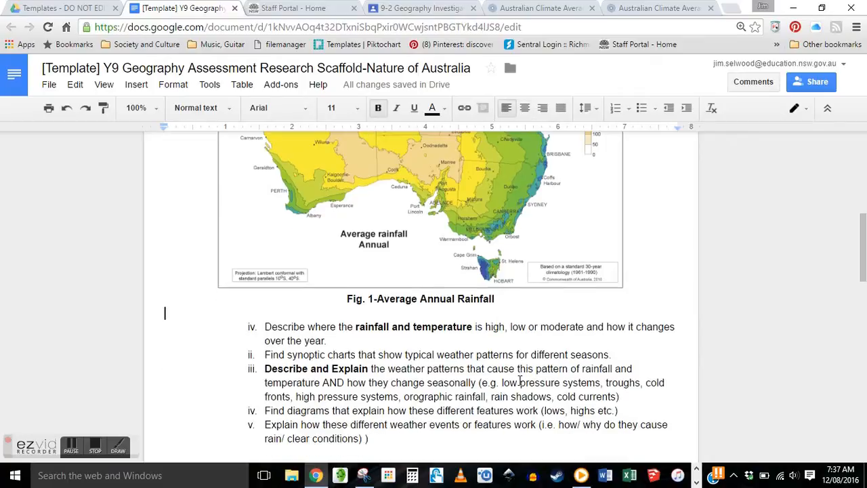
scroll(542, 251, "up", 2)
left_click(546, 256)
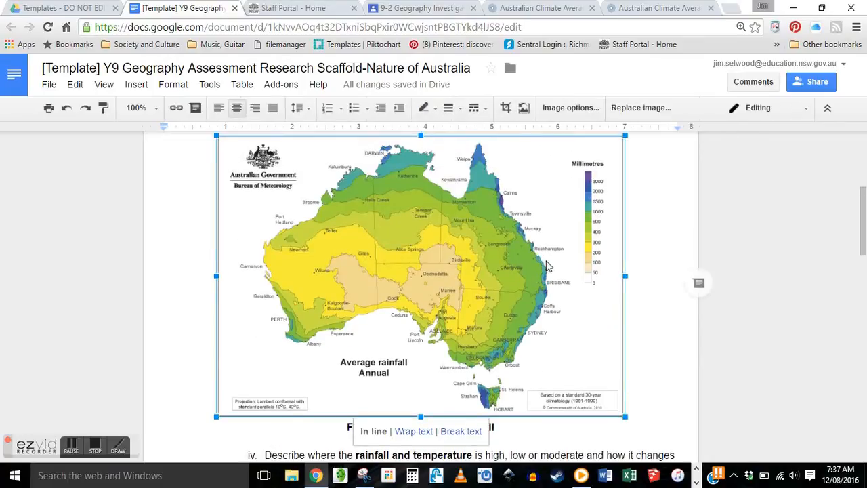
left_click(666, 361)
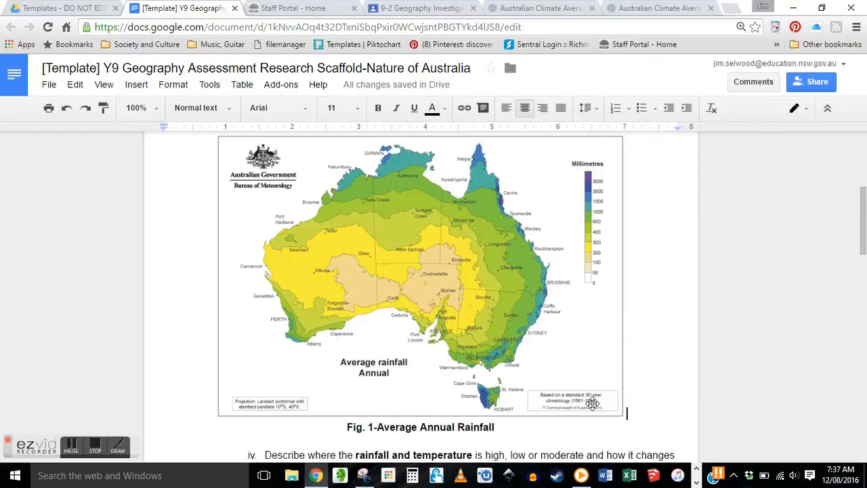
left_click(580, 424)
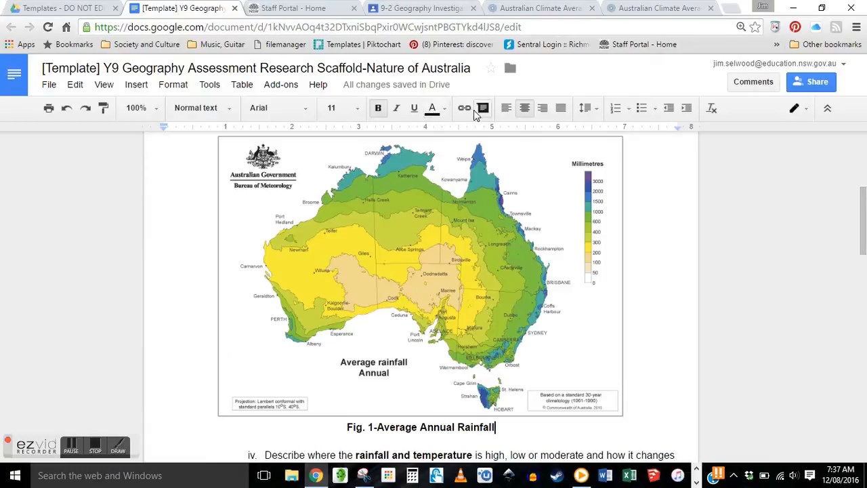
left_click(549, 13)
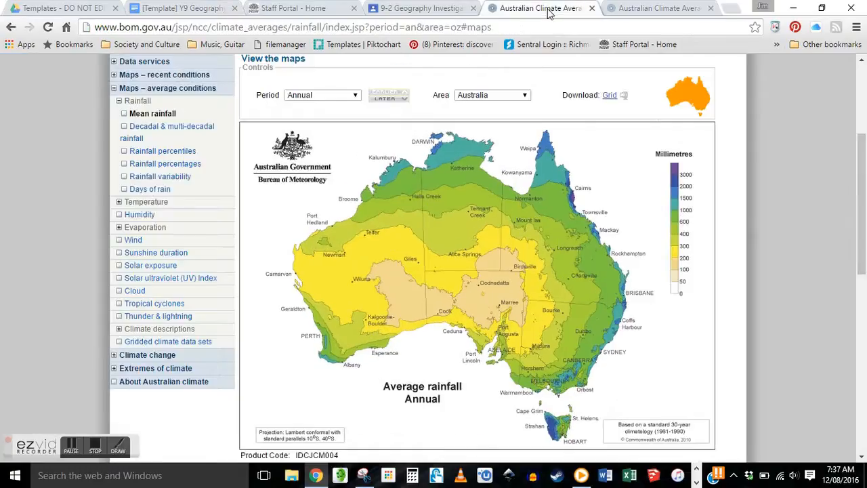
- Copy the BOM annual rainfall page URL and go back to the scaffold document
left_click(385, 31)
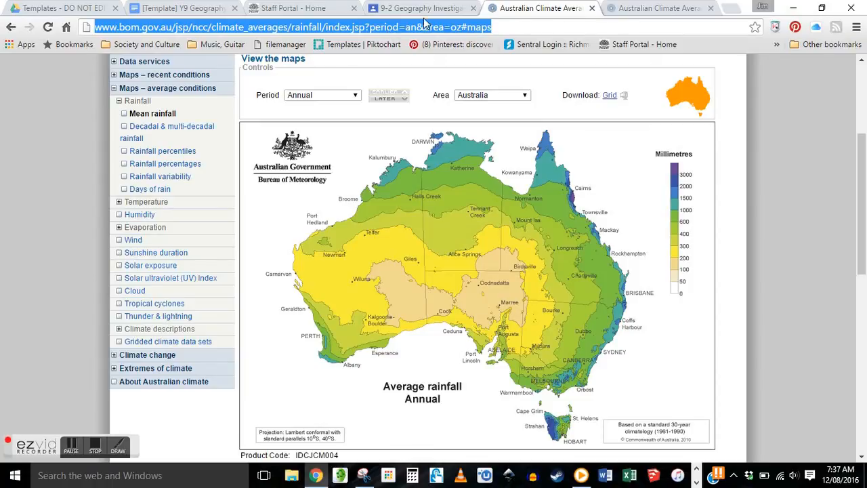
left_click(181, 8)
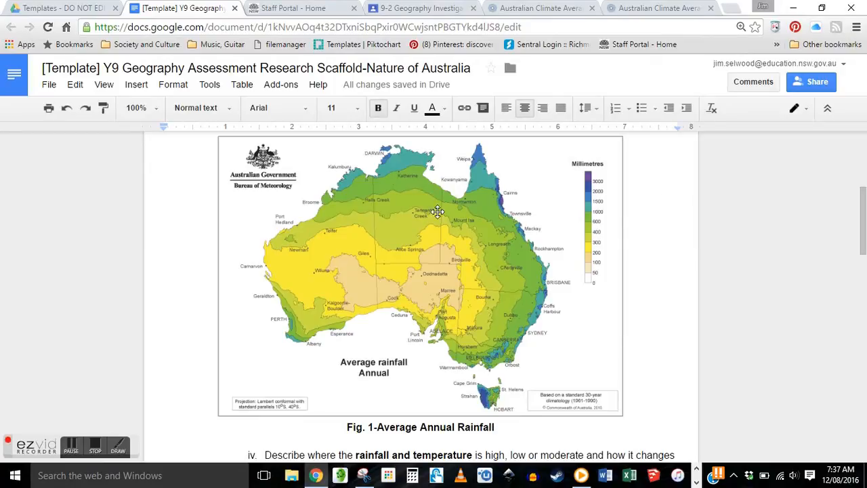
- Open Paperpile's Manage Citations sidebar from Add-ons and focus its search box
left_click(276, 87)
mouse_move(296, 113)
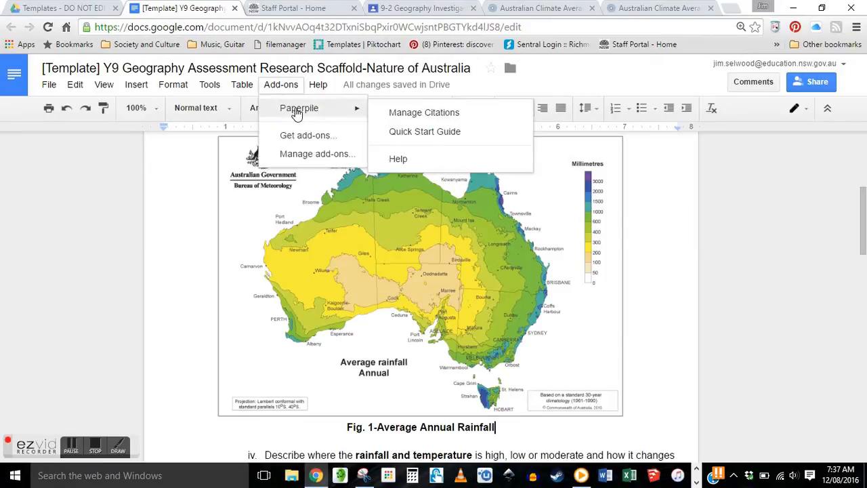
left_click(424, 114)
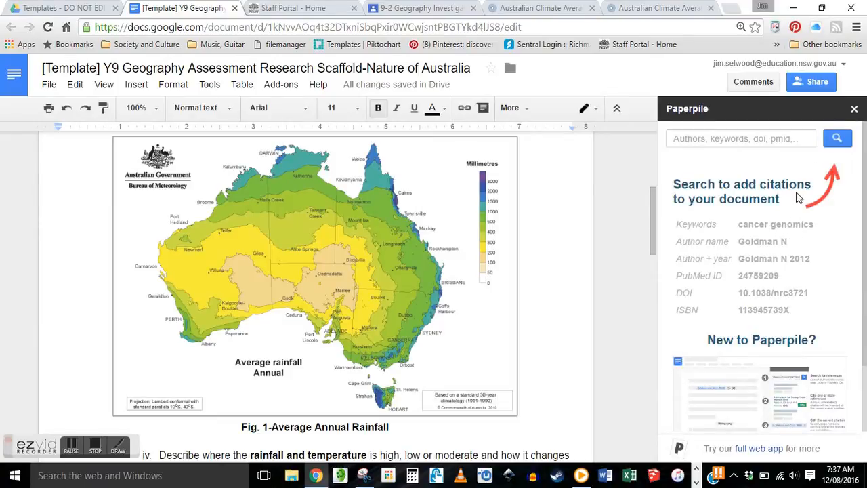
left_click(701, 138)
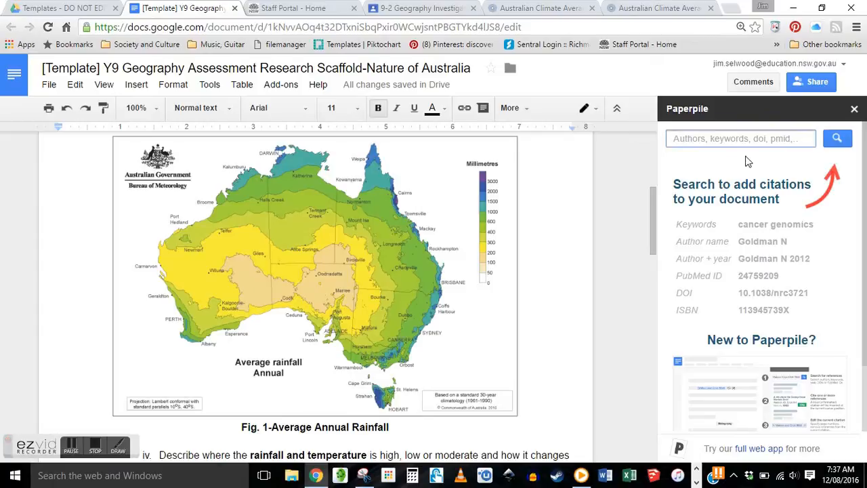
- Search Paperpile by the BOM URL, cite 'Australian Climate Averages - Rainfall', and move it to its own line
key("ctrl+v")
left_click(837, 140)
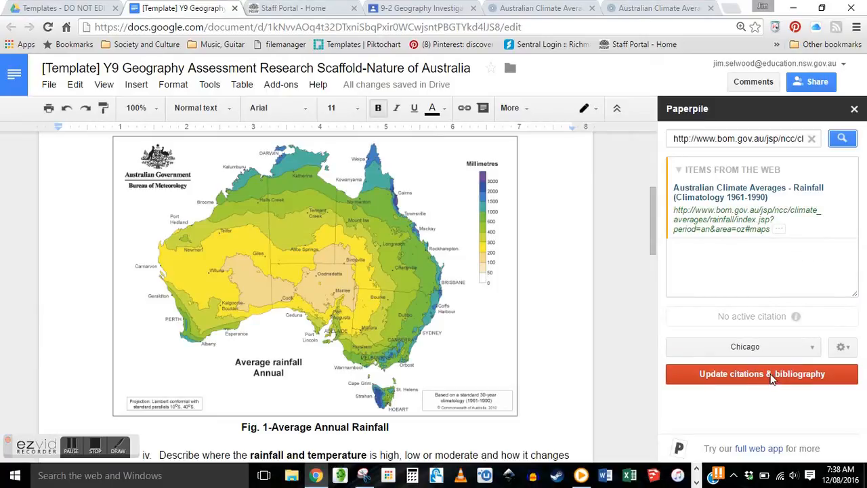
left_click(838, 229)
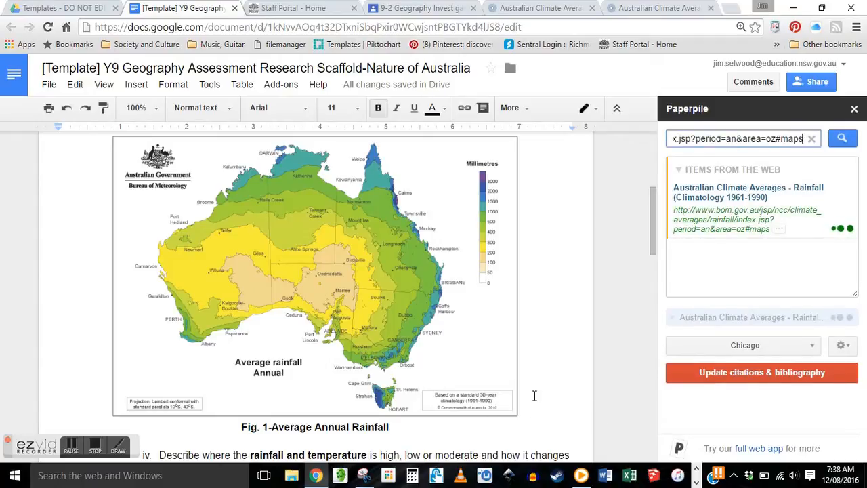
scroll(515, 376, "down", 2)
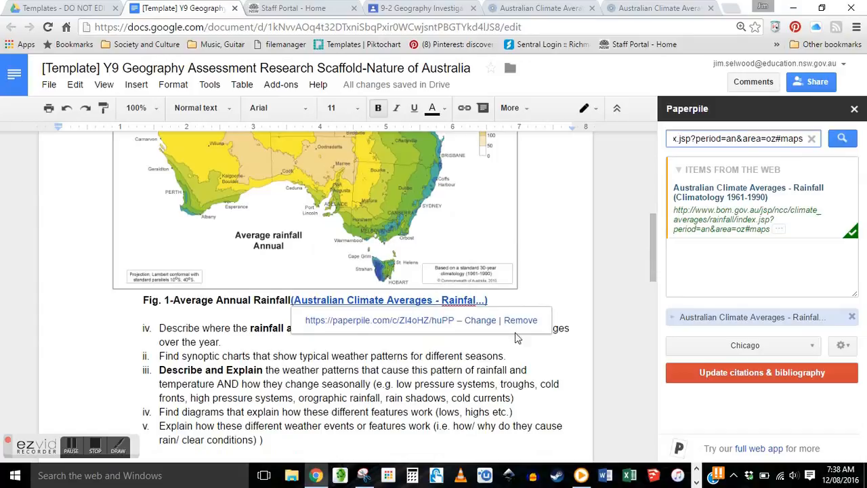
left_click(292, 300)
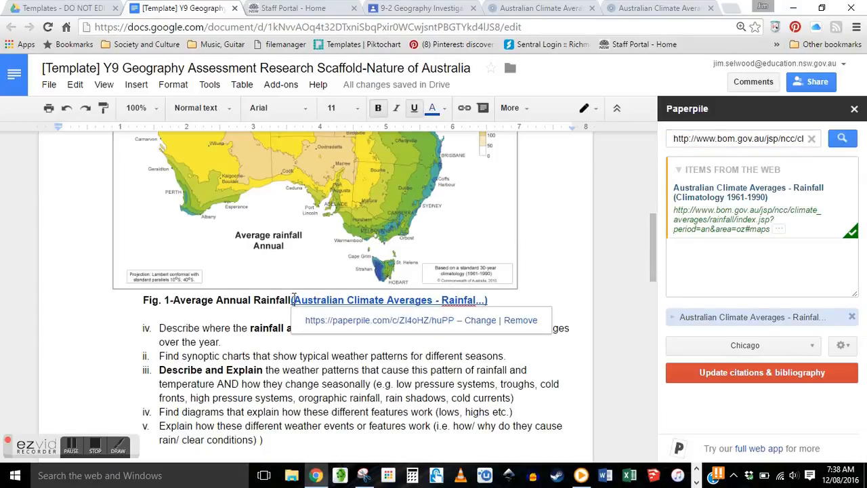
key("Return")
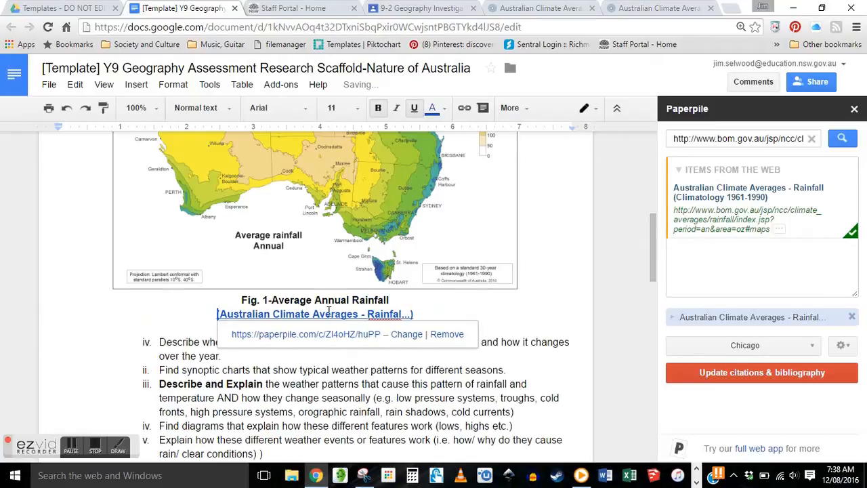
left_click(523, 303)
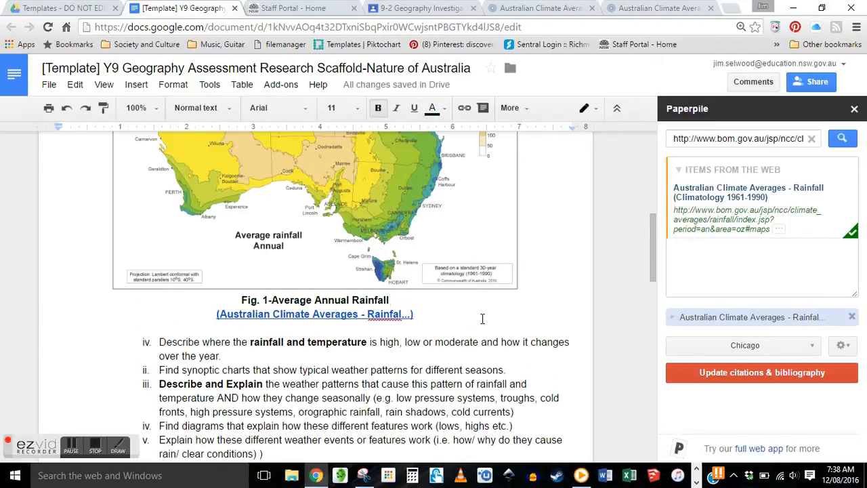
scroll(500, 310, "up", 4)
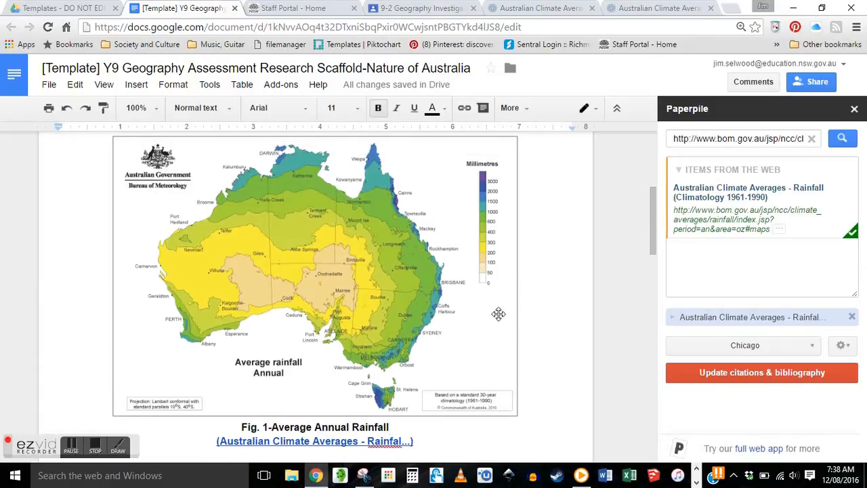
- Change the Paperpile citation style to Nature and update citations and bibliography
scroll(500, 309, "down", 3)
scroll(500, 311, "down", 3)
scroll(499, 305, "up", 2)
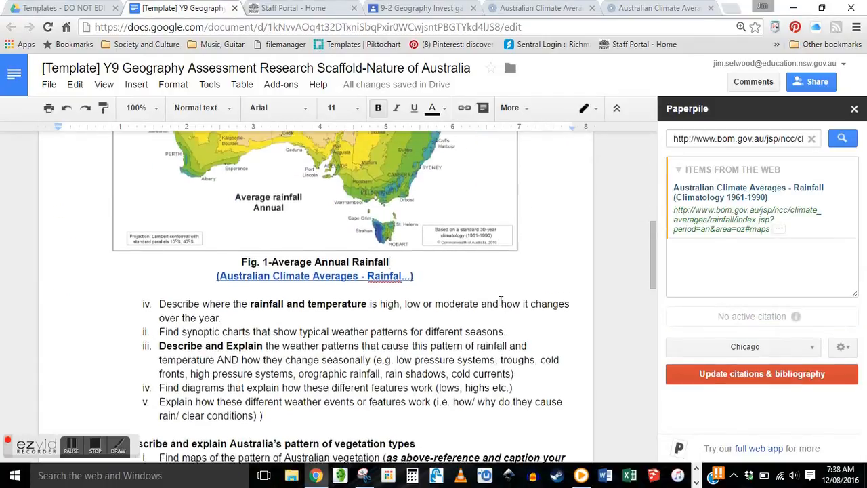
left_click(430, 313)
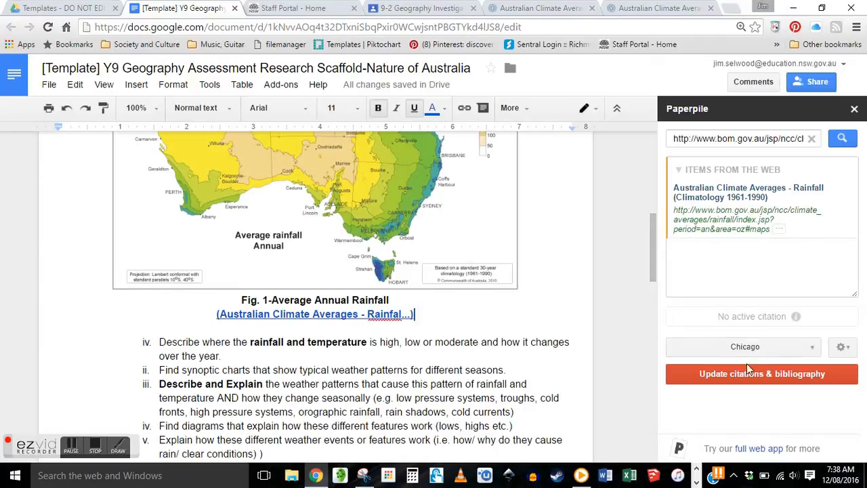
left_click(814, 346)
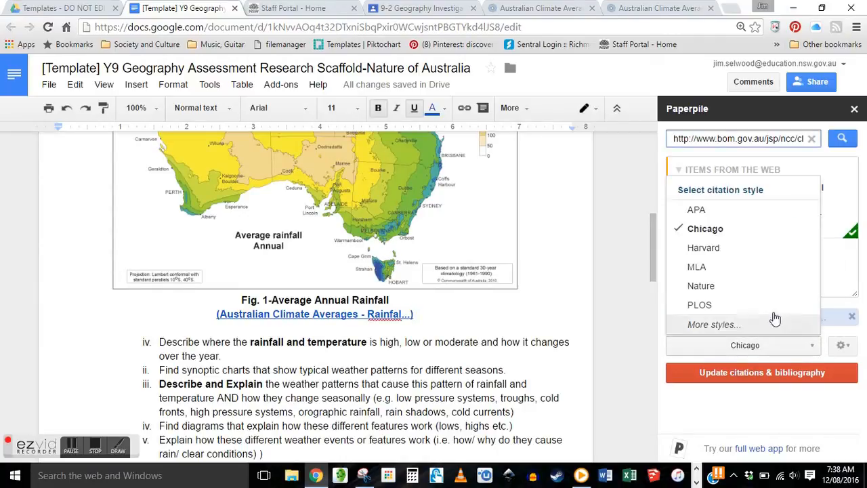
left_click(728, 286)
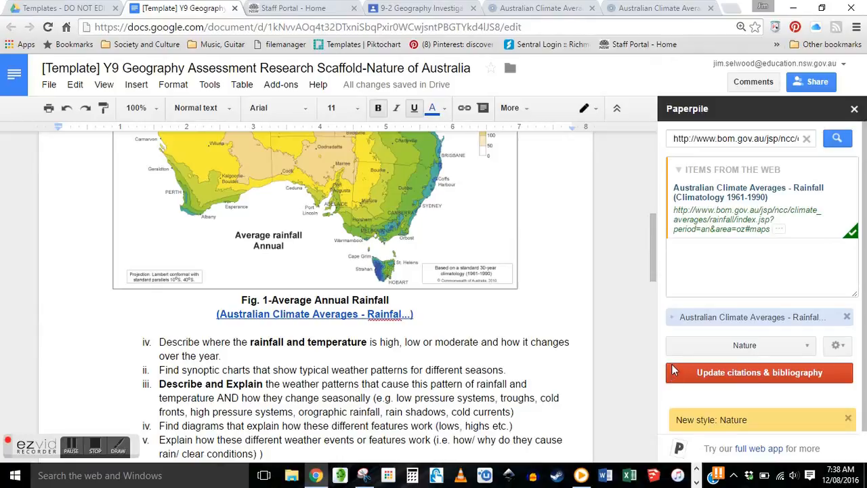
left_click(767, 373)
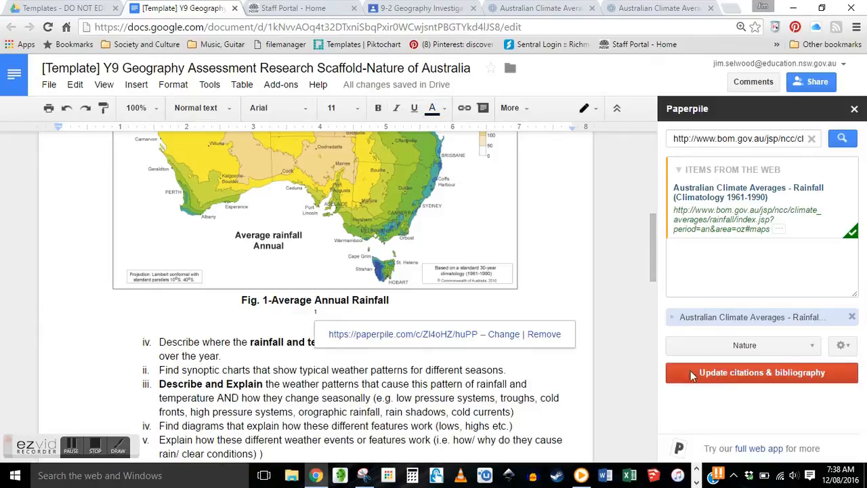
- Check the bibliography entry and join the numbered citation onto the end of the Fig. 1 caption
scroll(545, 315, "down", 4)
scroll(545, 315, "down", 4)
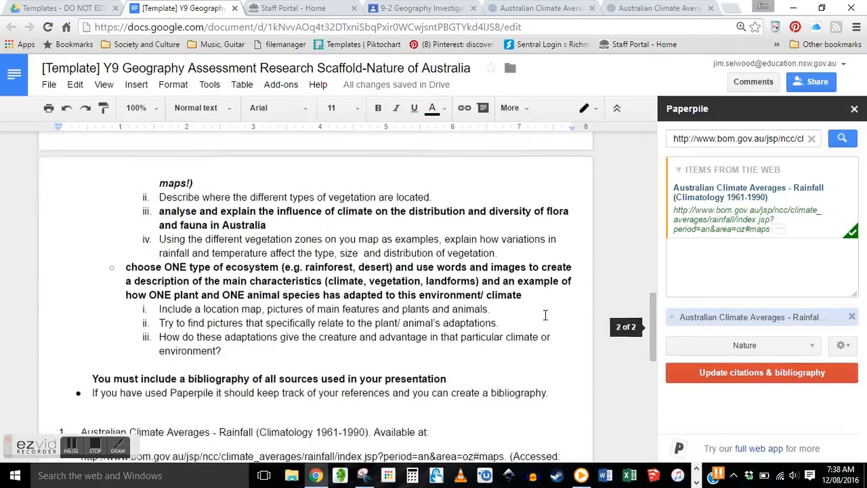
left_click_drag(198, 363, 80, 305)
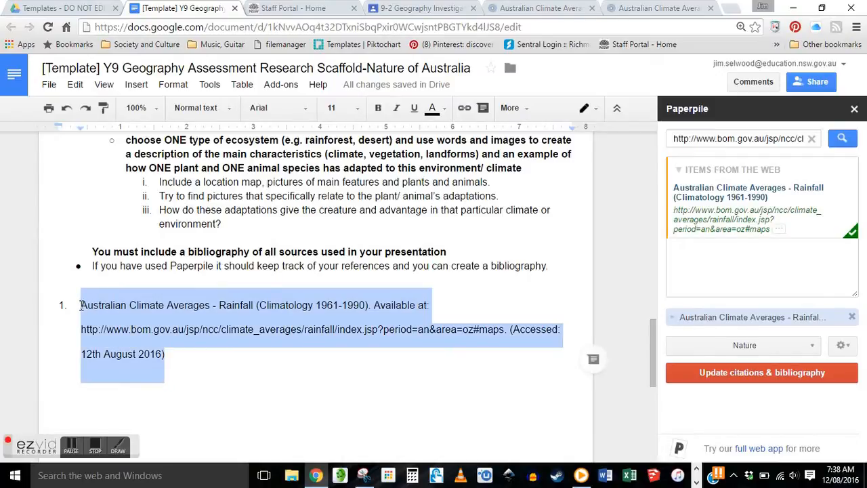
left_click(266, 397)
scroll(267, 398, "up", 10)
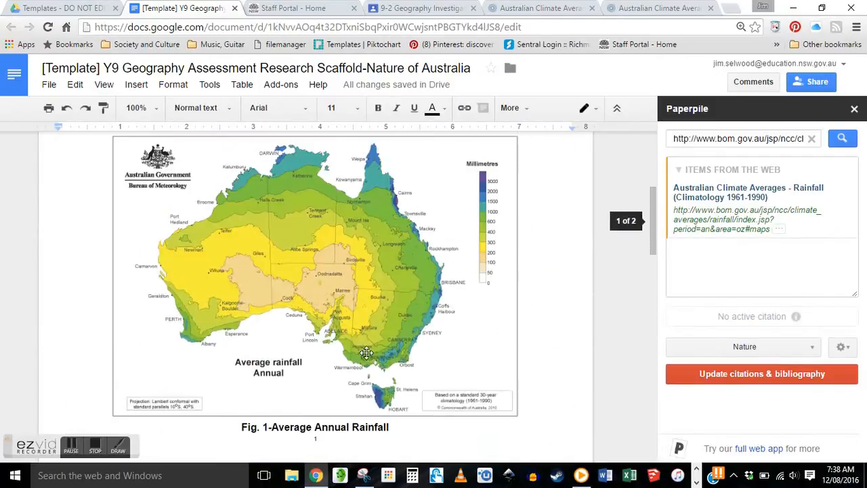
scroll(374, 354, "down", 2)
left_click(314, 313)
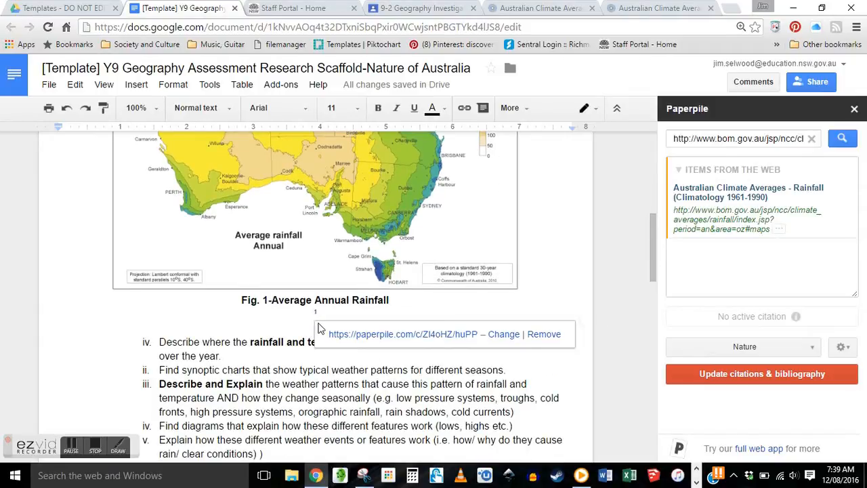
key("BackSpace")
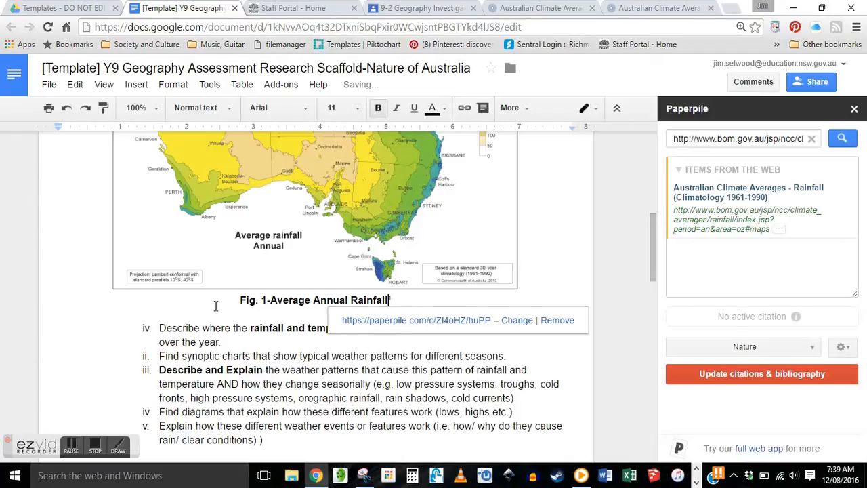
- Add an empty line after the cited Fig. 1 caption
key("Home")
left_click(404, 298)
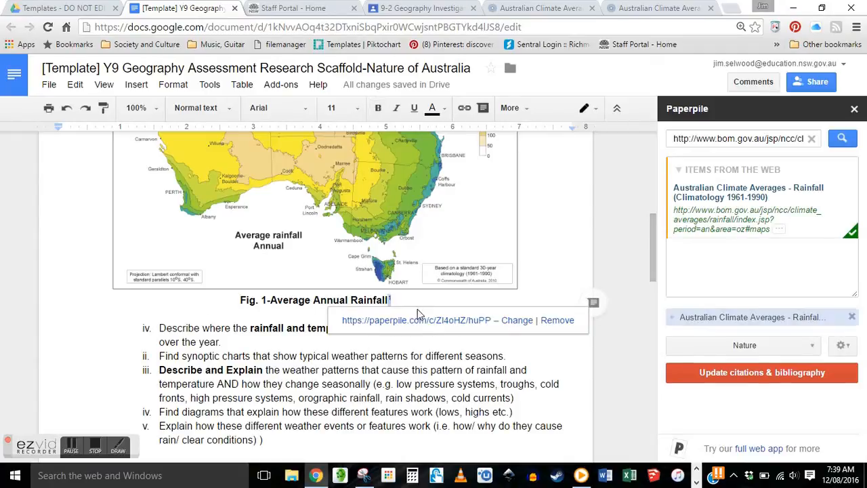
left_click(429, 300)
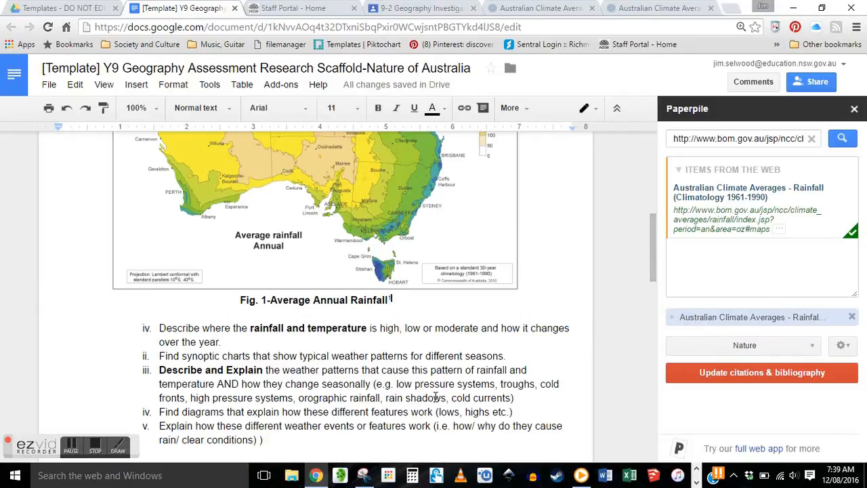
scroll(436, 397, "down", 8)
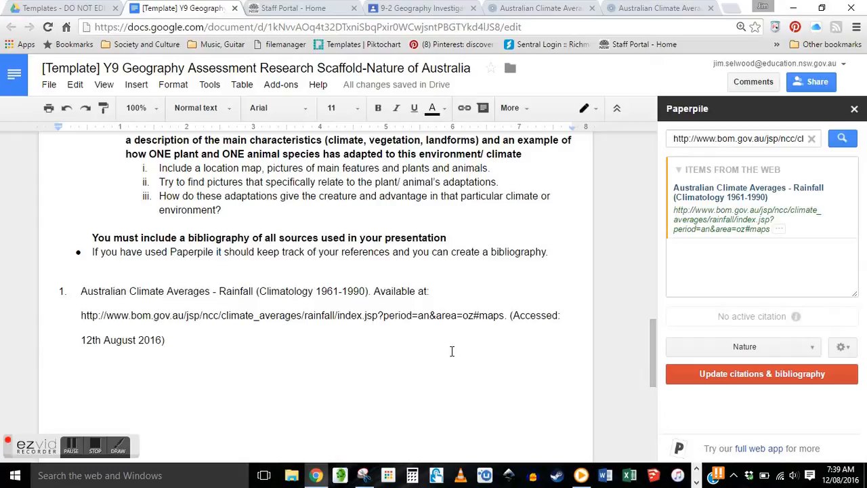
scroll(451, 350, "up", 8)
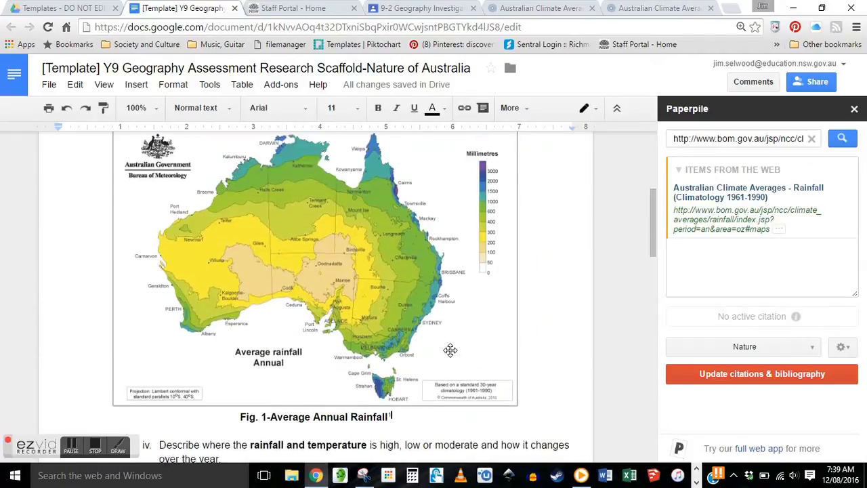
scroll(452, 350, "down", 1)
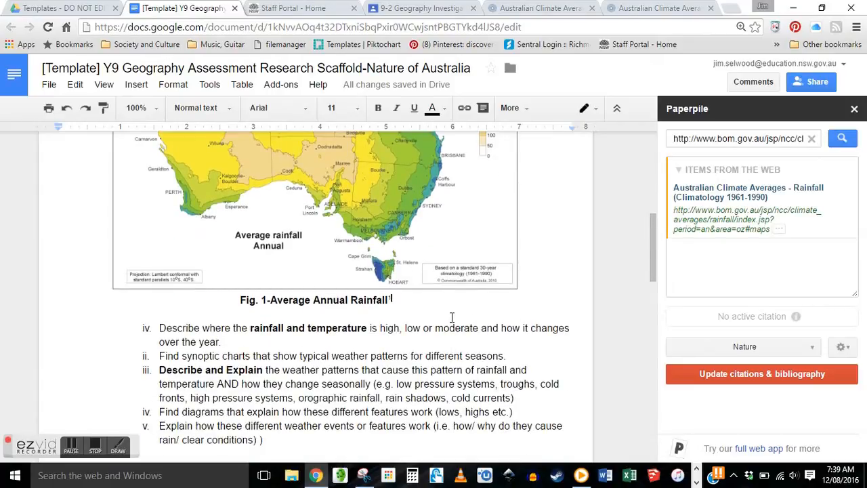
key("Return")
key("Return")
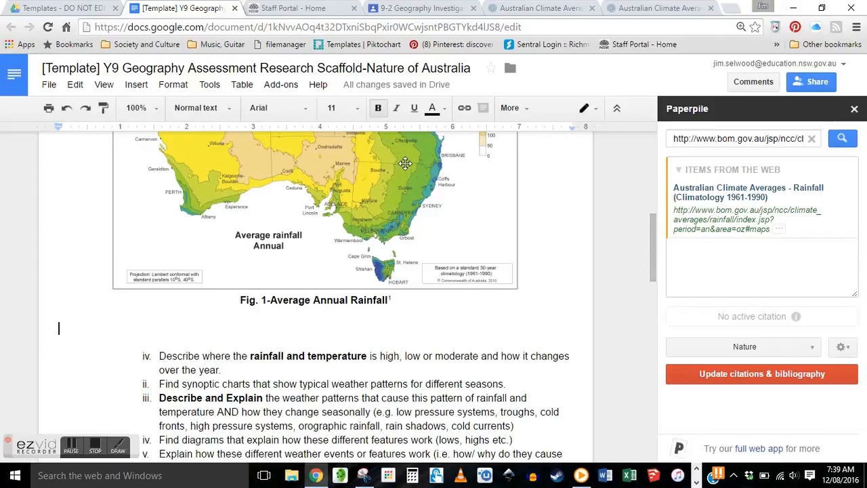
- On the BOM rainfall page, set the map Period to January
left_click(527, 9)
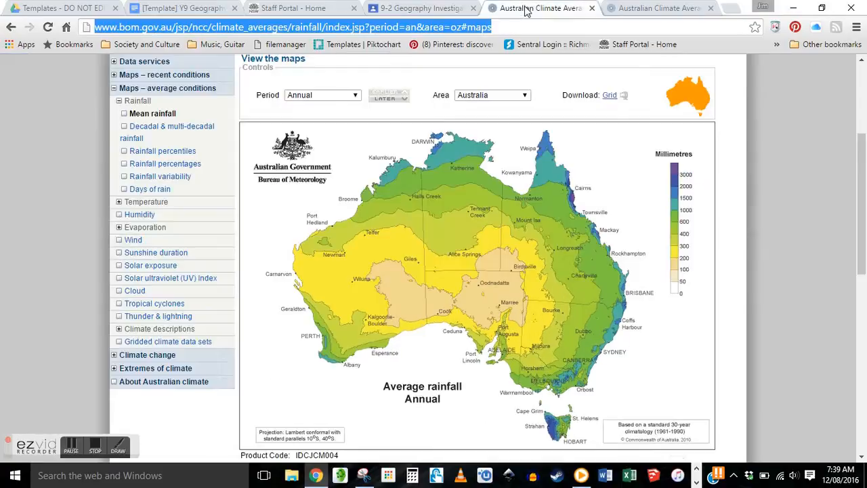
left_click(354, 95)
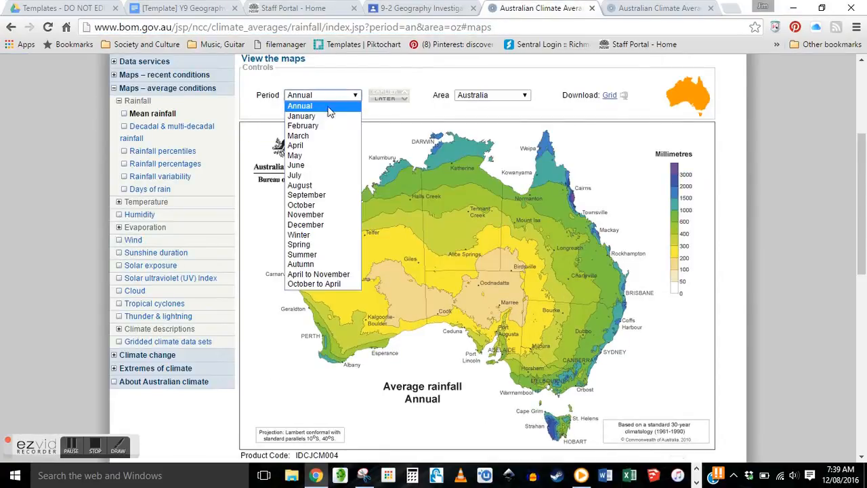
left_click(330, 119)
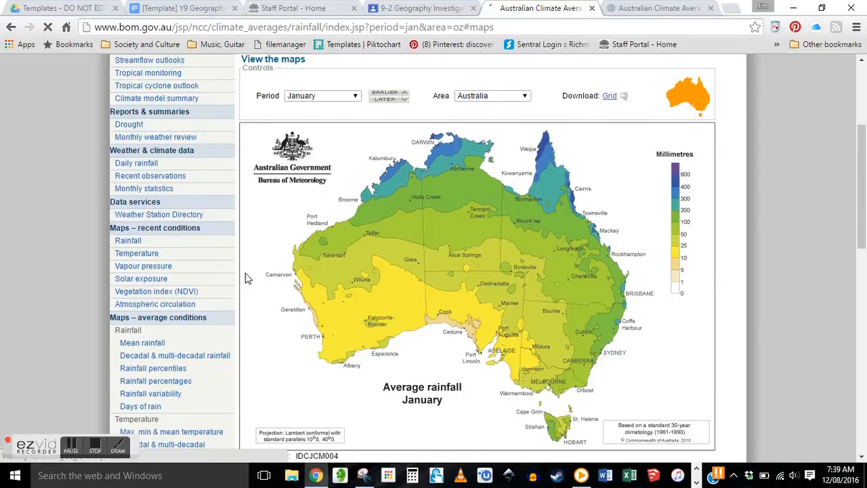
scroll(237, 277, "down", 1)
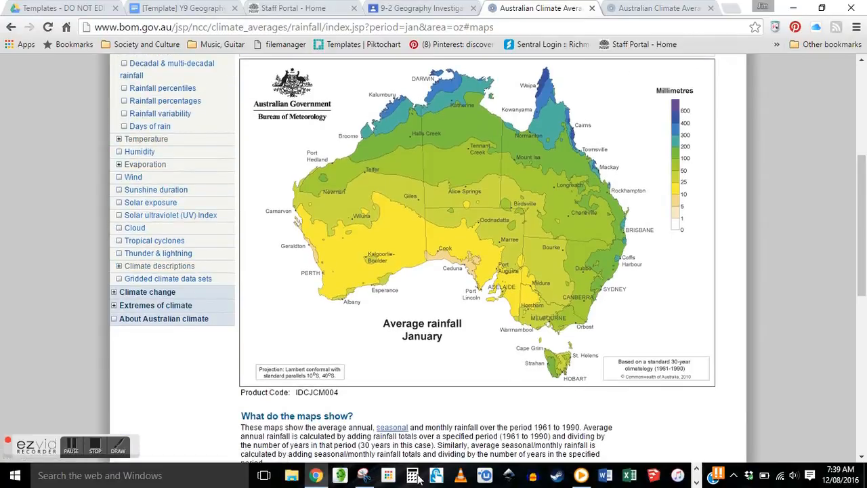
- Take a new Snipping Tool snip of the Average rainfall January map
left_click(364, 475)
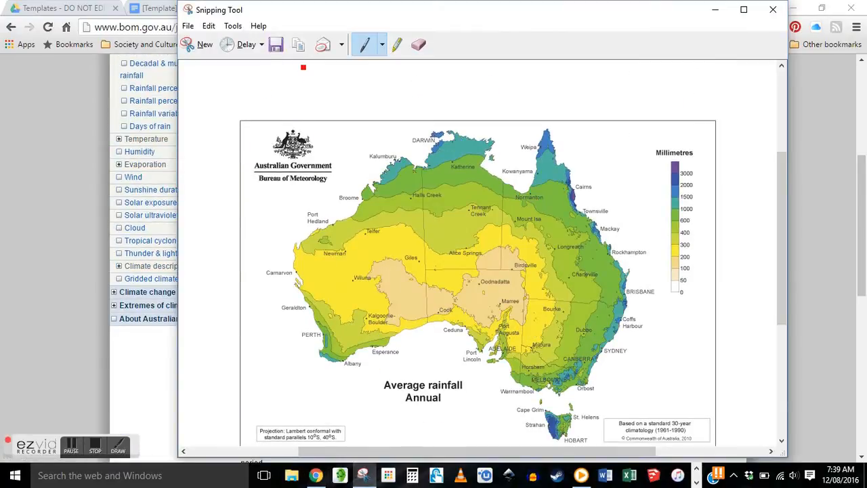
left_click(200, 44)
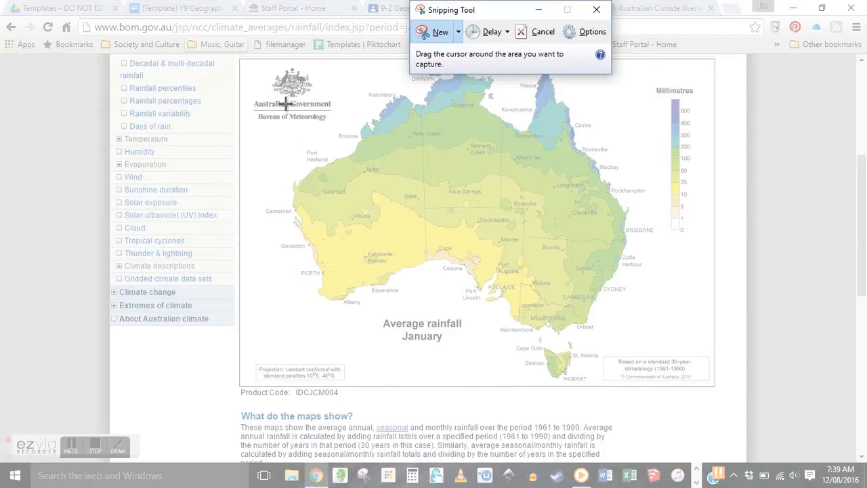
left_click_drag(239, 59, 720, 388)
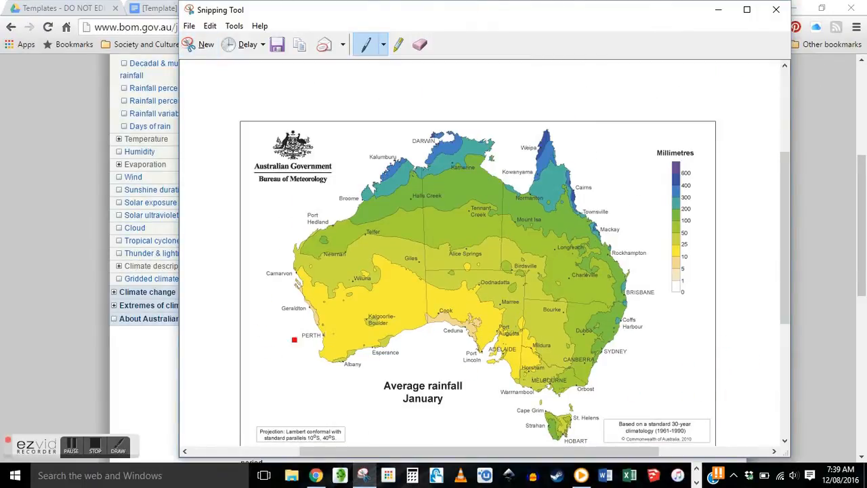
left_click(316, 475)
- Paste the January rainfall map onto the empty line below Fig. 1
left_click(178, 9)
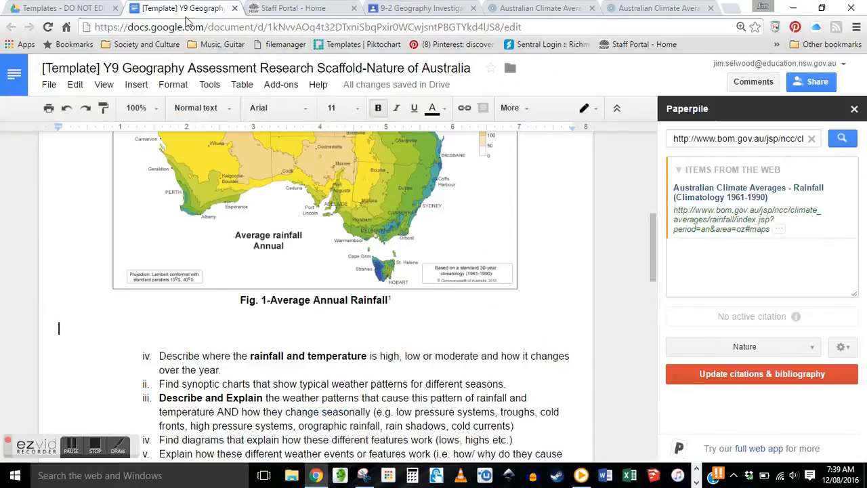
right_click(116, 329)
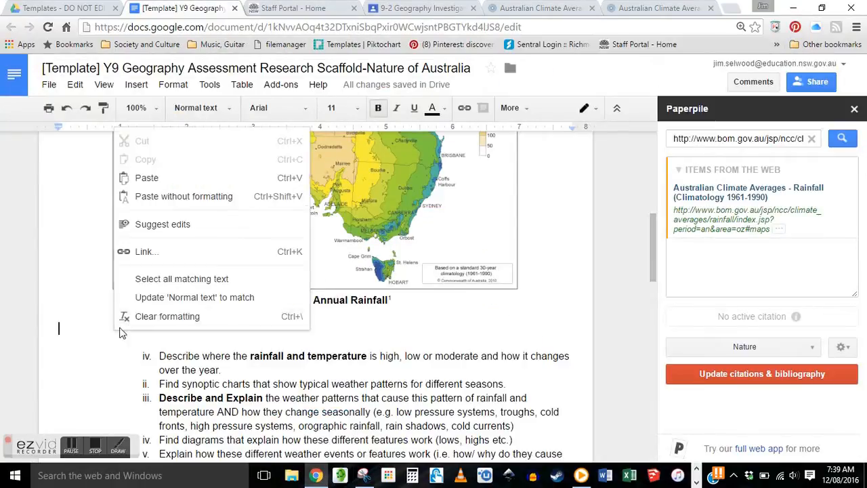
left_click(163, 177)
- Shrink the January map to fit the page and centre it
left_click(412, 338)
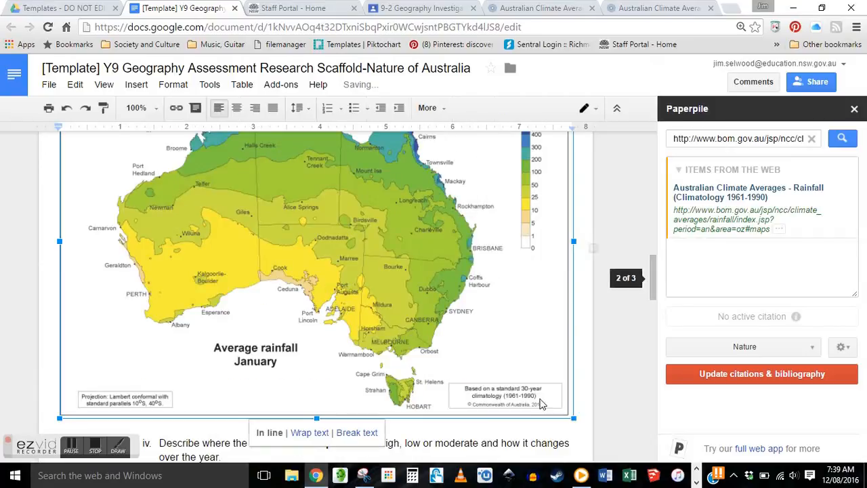
left_click_drag(572, 420, 441, 330)
scroll(458, 332, "up", 9)
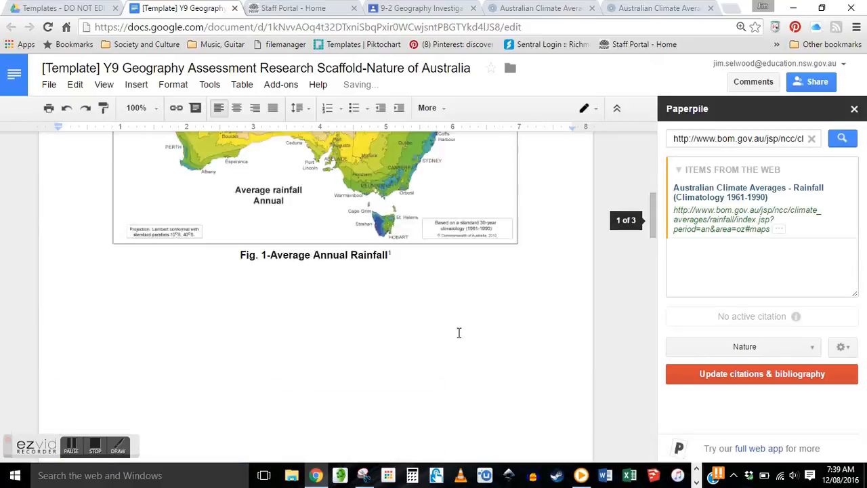
scroll(459, 328, "down", 9)
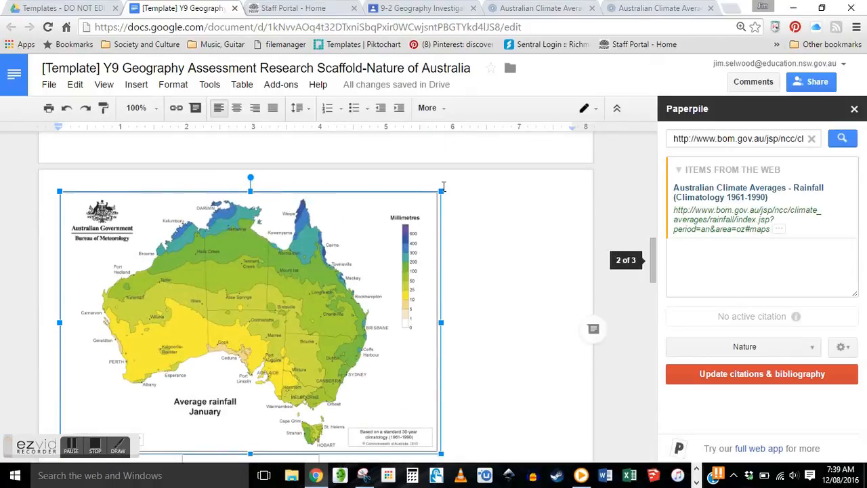
left_click_drag(441, 192, 420, 210)
scroll(441, 223, "up", 5)
scroll(442, 224, "down", 5)
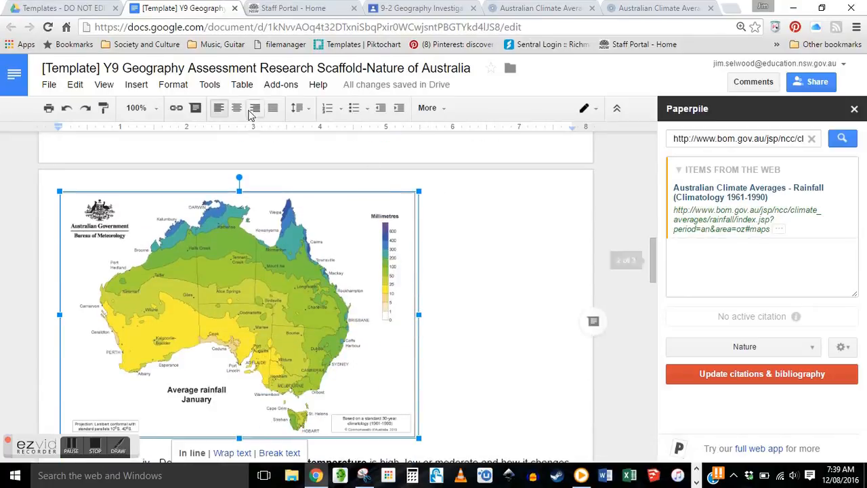
left_click(237, 107)
- Add a new line under the map with the caption 'Fig. 2'
left_click(538, 361)
key("Return")
type("Fig. 2")
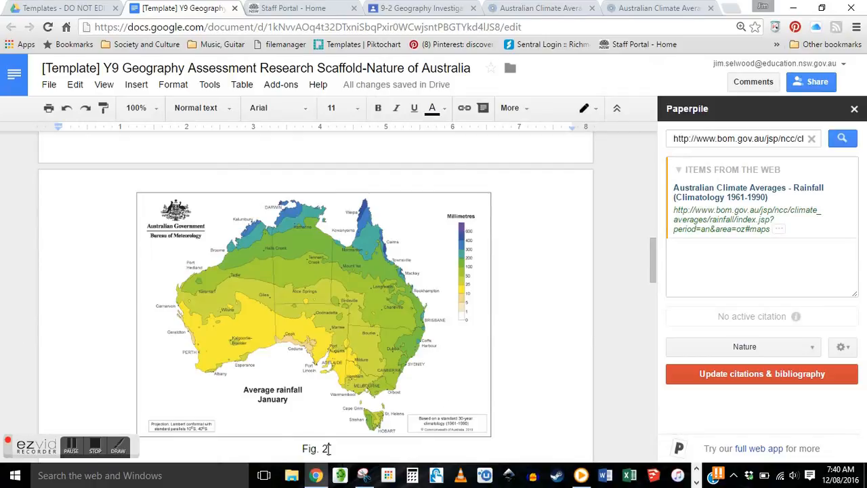
- Bold 'Fig. 2' and extend the caption with '-SUmmer Rainfall Pattern'
left_click_drag(327, 449, 300, 450)
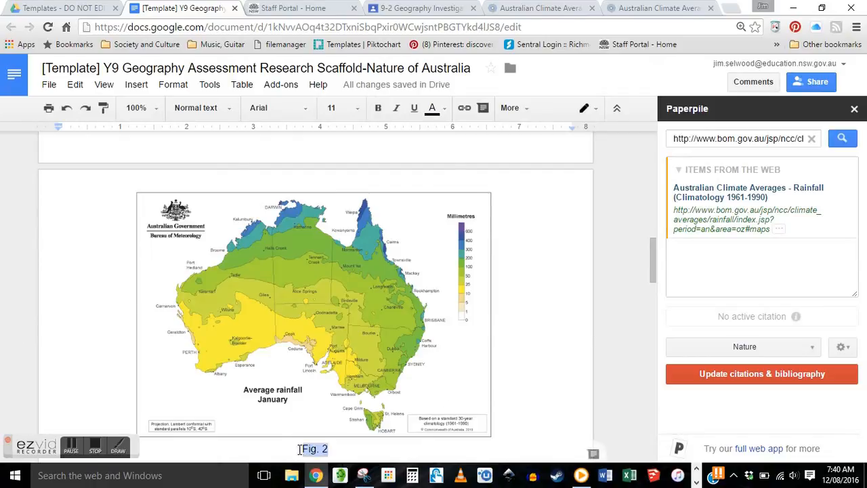
left_click(378, 107)
left_click(345, 449)
type("-")
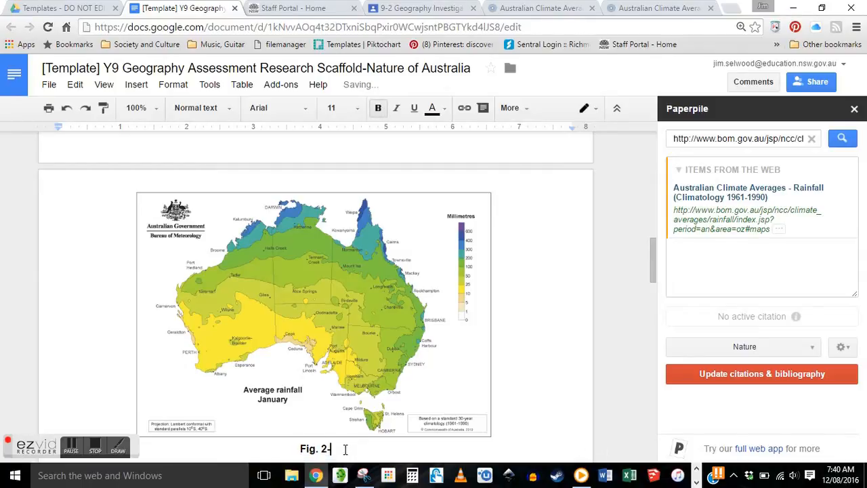
type("SUmmer")
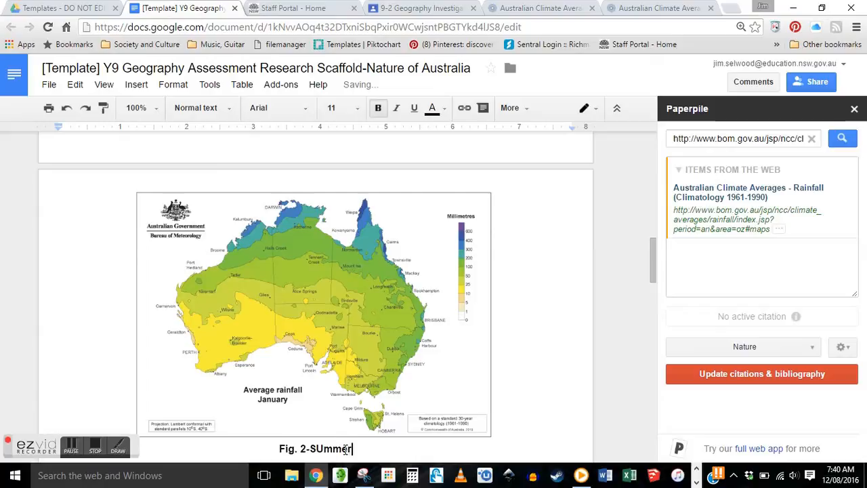
type(" Rain")
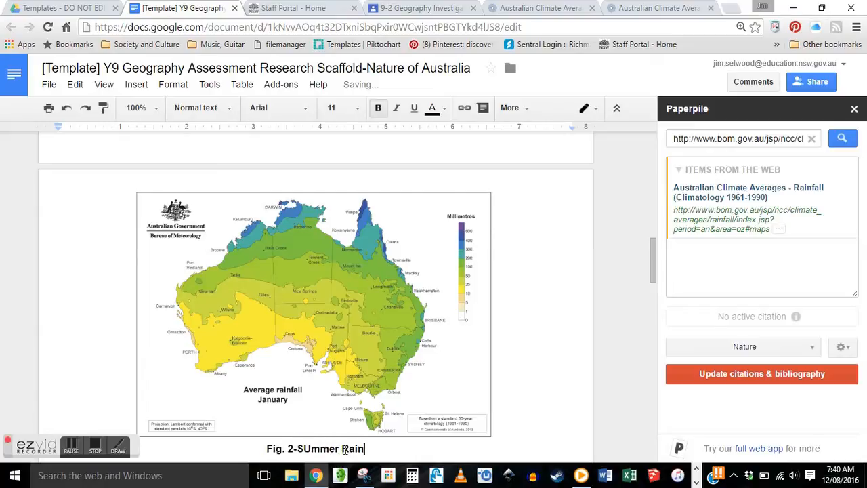
type("fall Pattern")
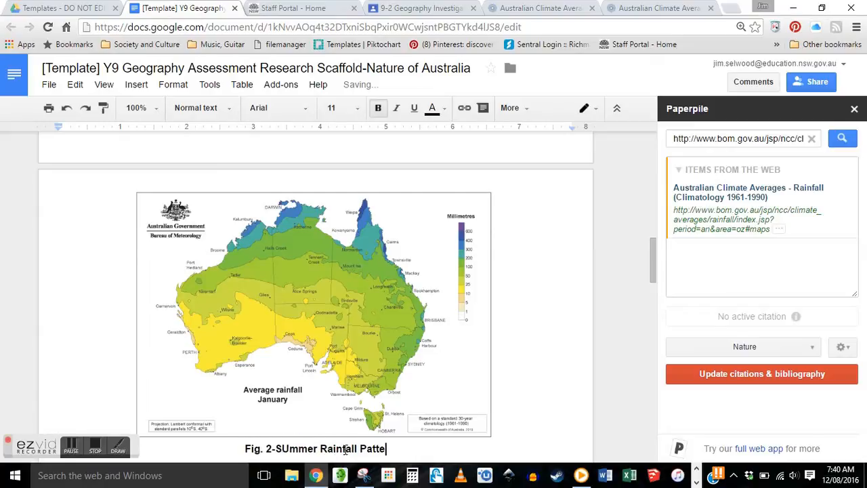
- Correct 'SUmmer' to 'Summer' so the caption reads 'Fig. 2-Summer Rainfall Pattern'
left_click(281, 448)
key("BackSpace")
type("u")
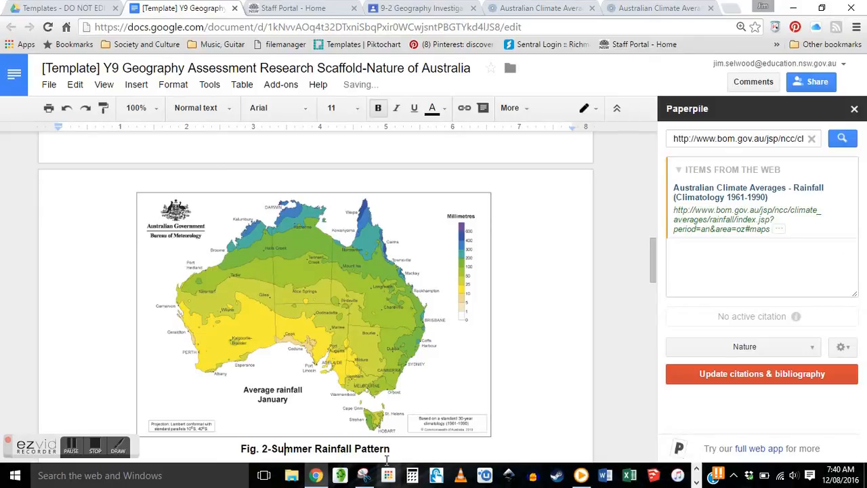
scroll(398, 381, "down", 2)
left_click(395, 323)
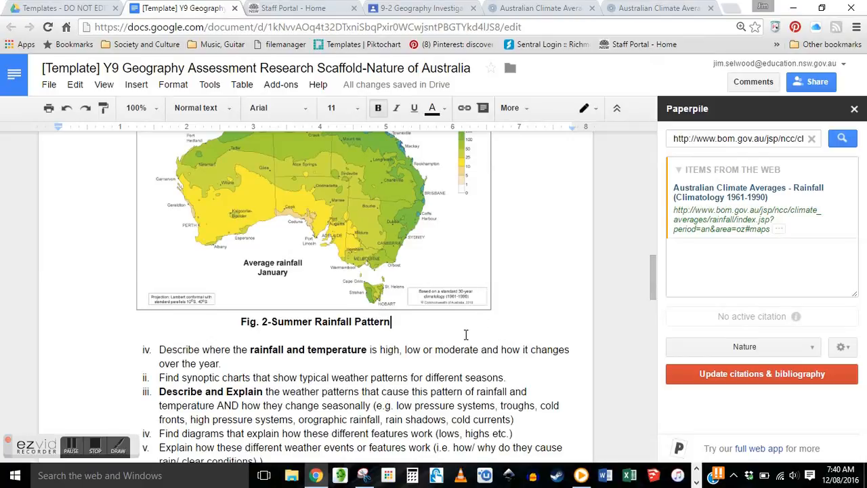
- Cite the BOM Australian Climate Averages – Rainfall page in Paperpile, then update citations and bibliography
mouse_move(817, 231)
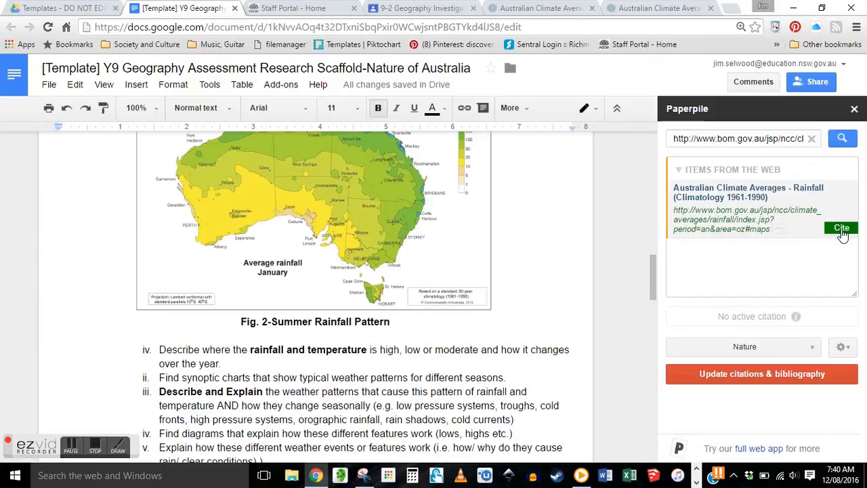
left_click(841, 229)
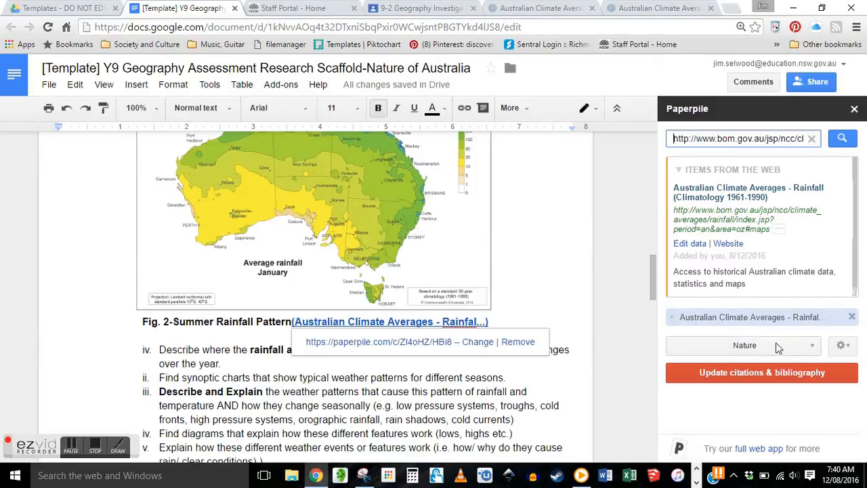
left_click(752, 371)
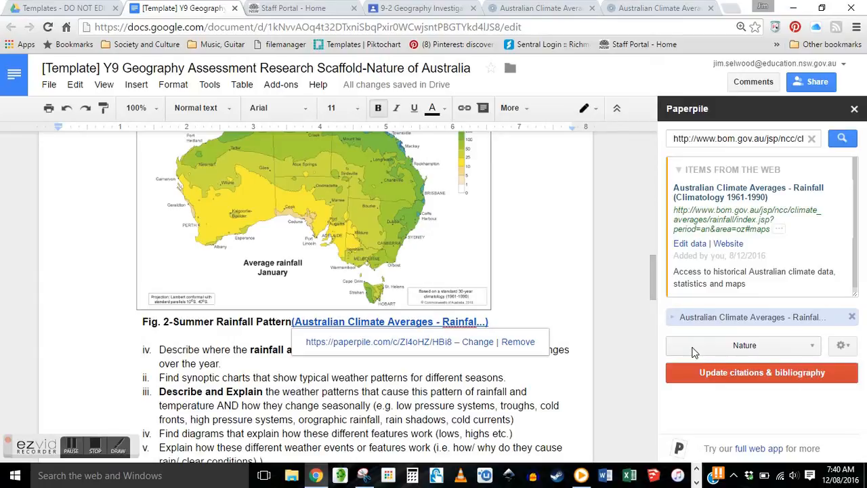
scroll(607, 255, "down", 1)
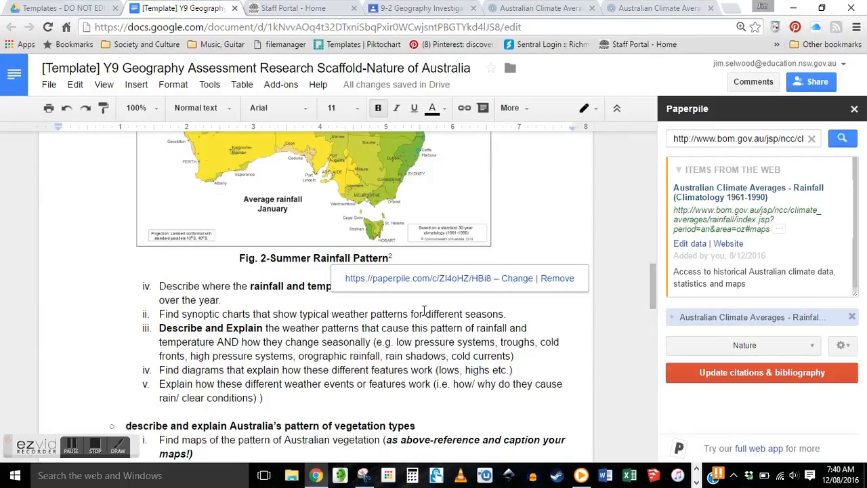
left_click(391, 257)
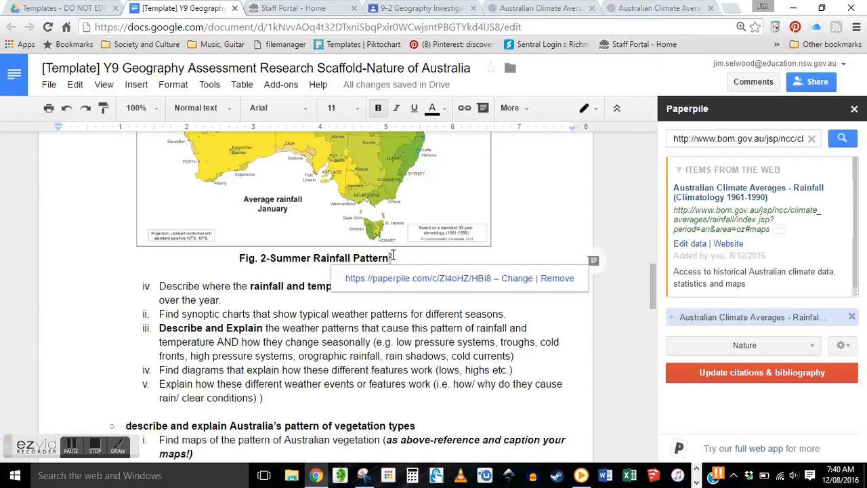
left_click(538, 314)
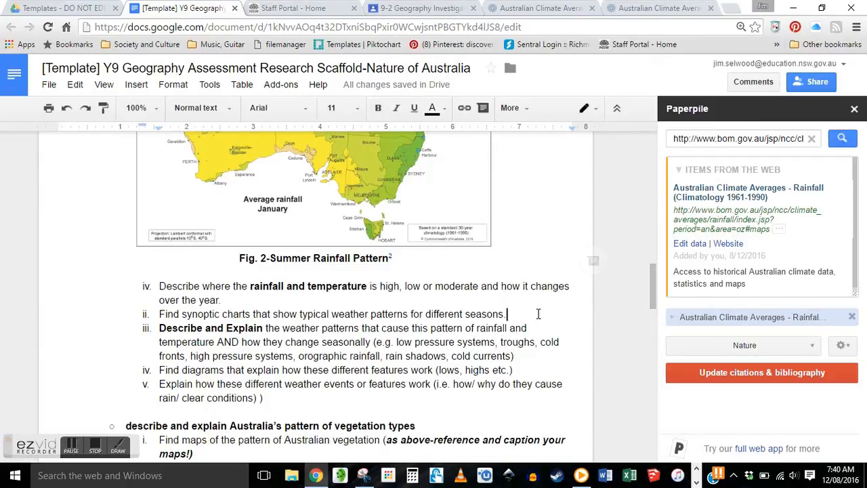
scroll(527, 309, "down", 10)
scroll(526, 309, "down", 2)
scroll(527, 310, "up", 2)
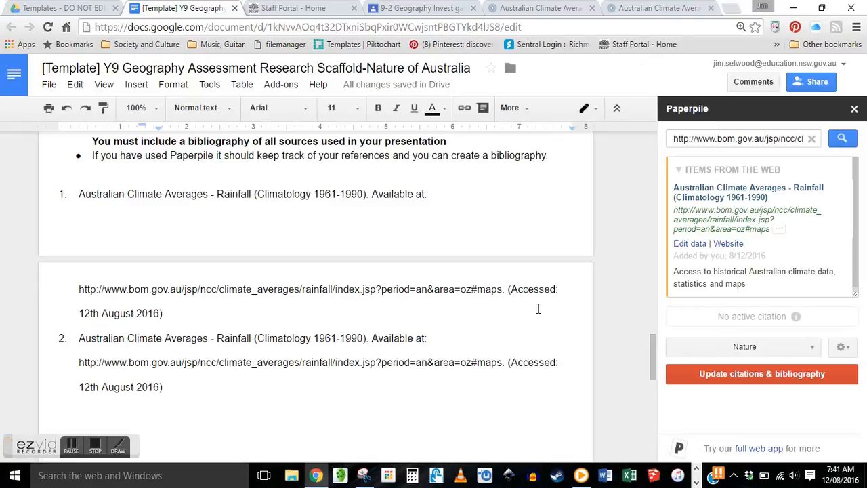
scroll(537, 309, "up", 1)
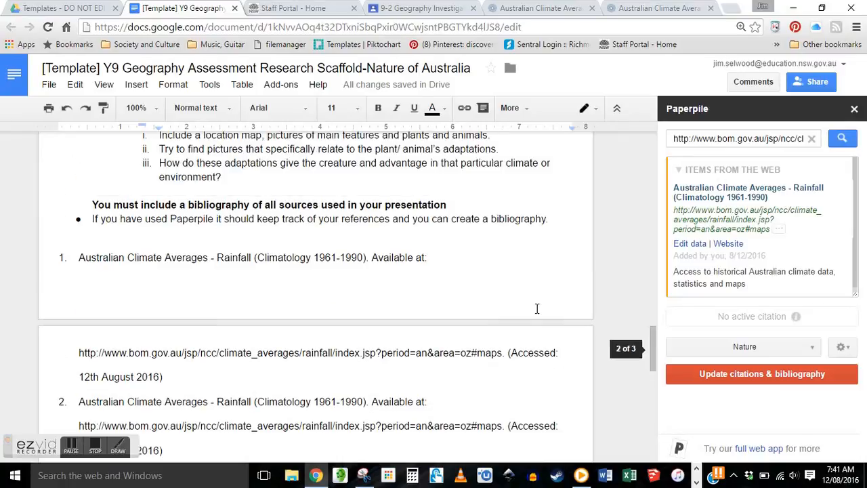
scroll(537, 308, "up", 6)
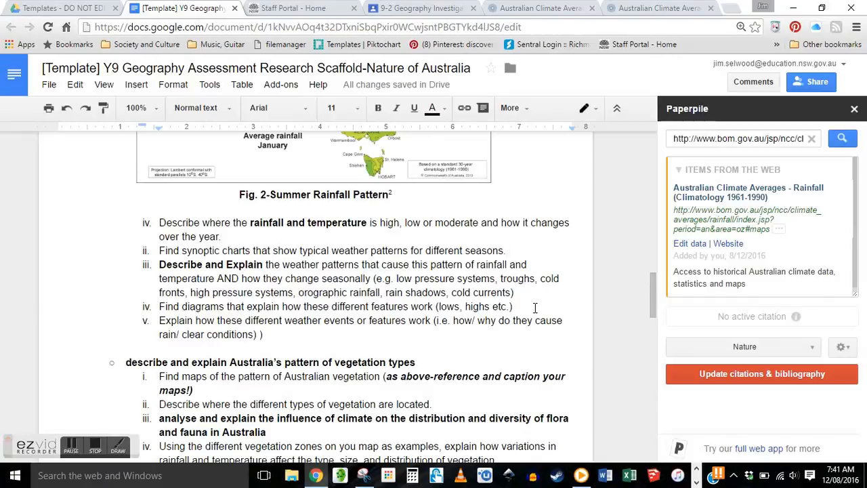
scroll(534, 307, "down", 7)
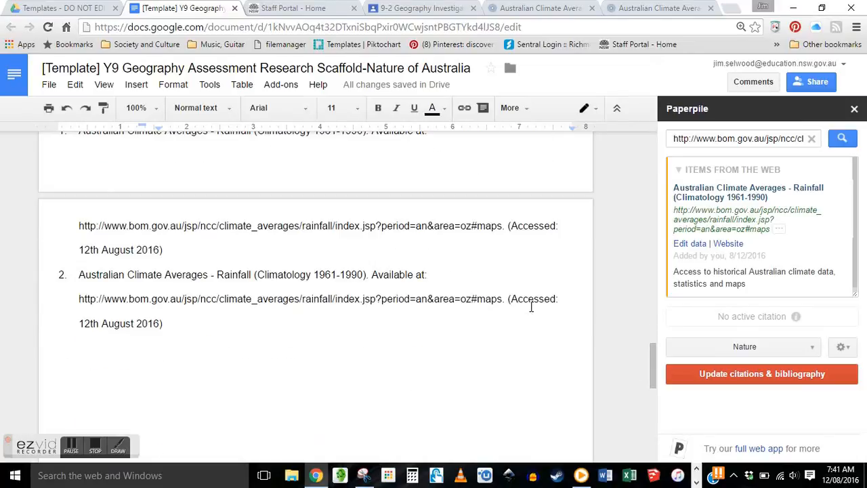
scroll(531, 307, "up", 8)
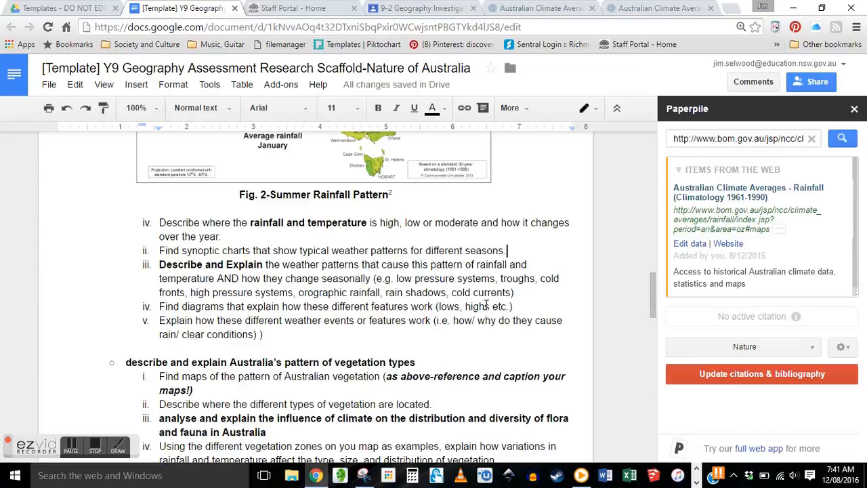
scroll(484, 305, "up", 5)
scroll(485, 305, "up", 10)
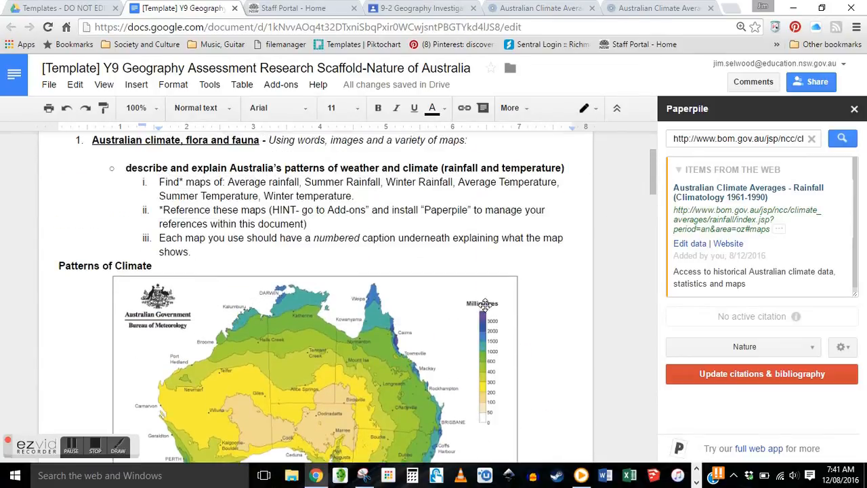
scroll(485, 305, "down", 10)
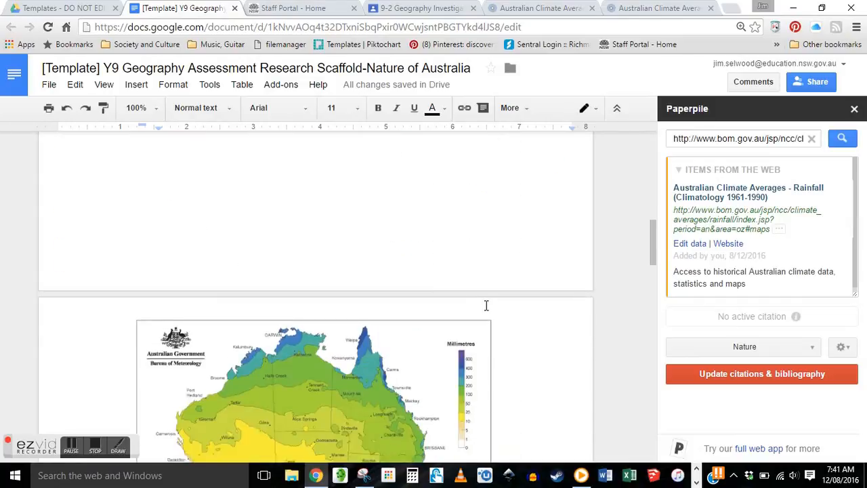
scroll(485, 305, "down", 3)
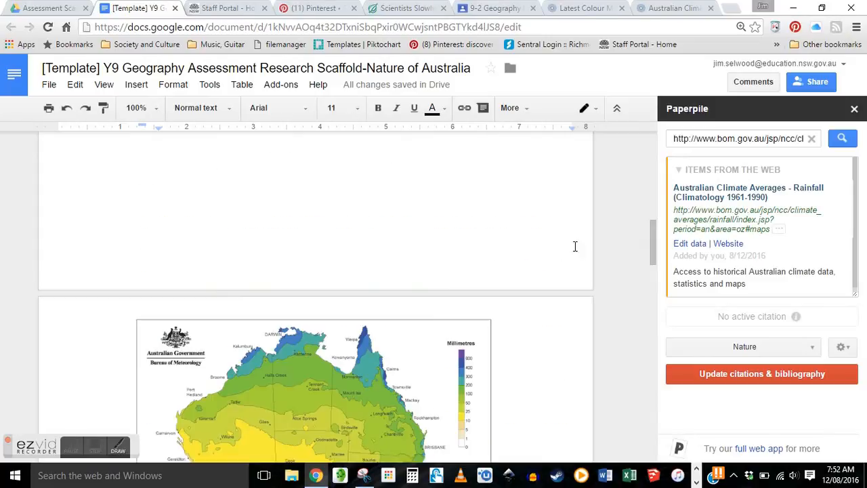
scroll(488, 223, "down", 2)
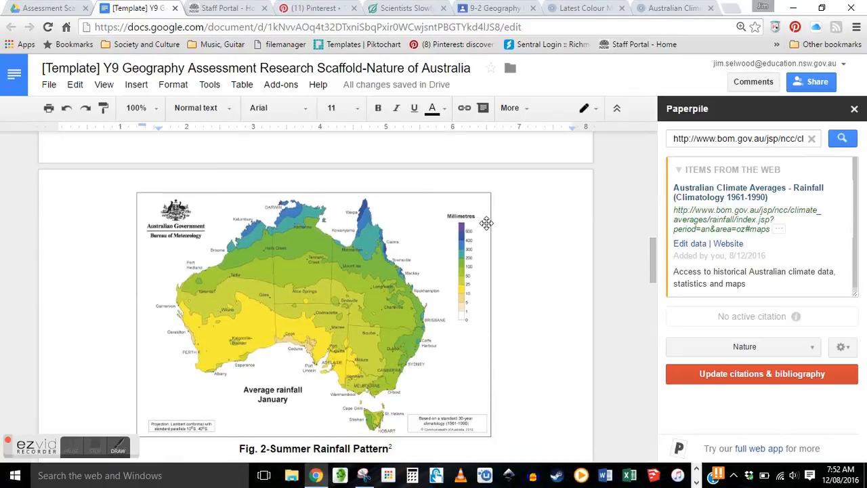
scroll(318, 279, "down", 4)
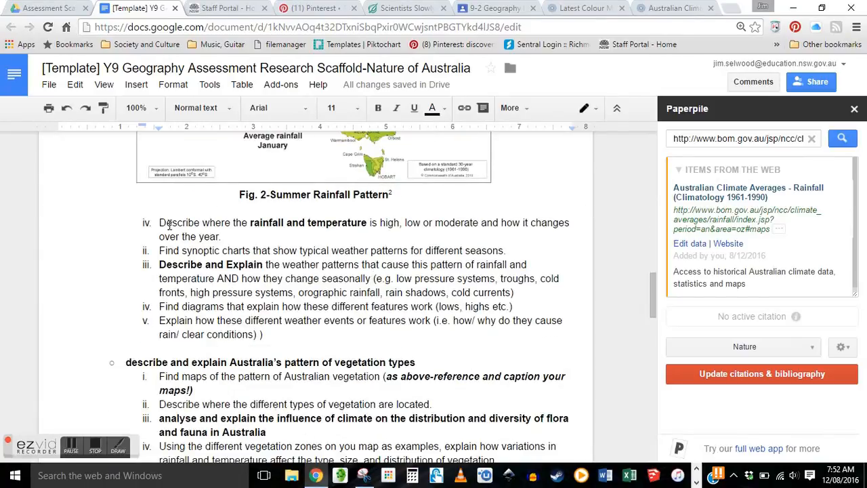
triple_click(159, 222)
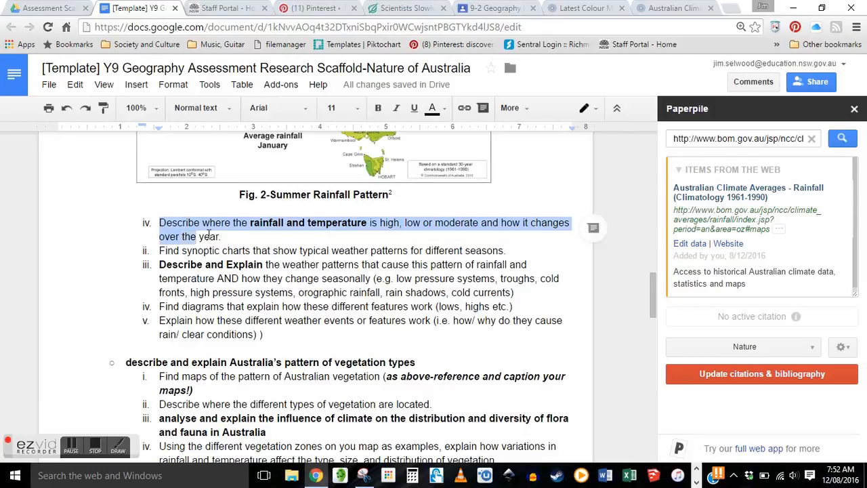
left_click_drag(163, 264, 518, 293)
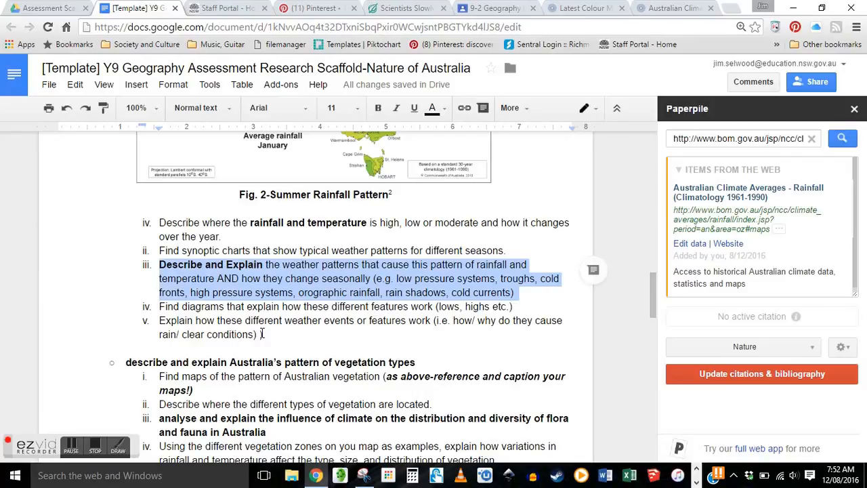
left_click(267, 335)
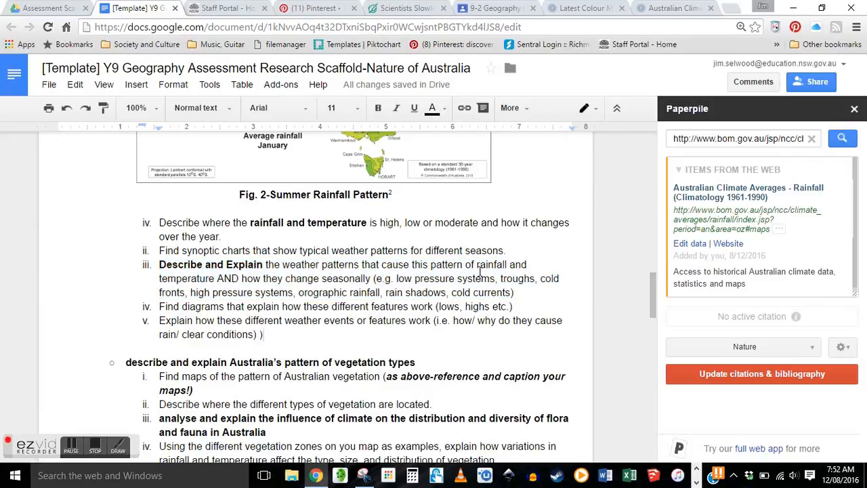
- Share the scaffold with the teacher's department e-mail as Can edit, then show the Staff Portal
left_click(815, 86)
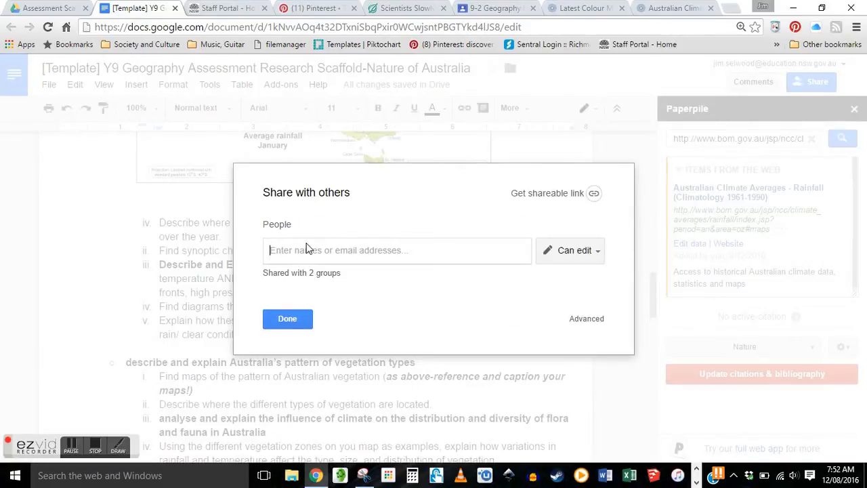
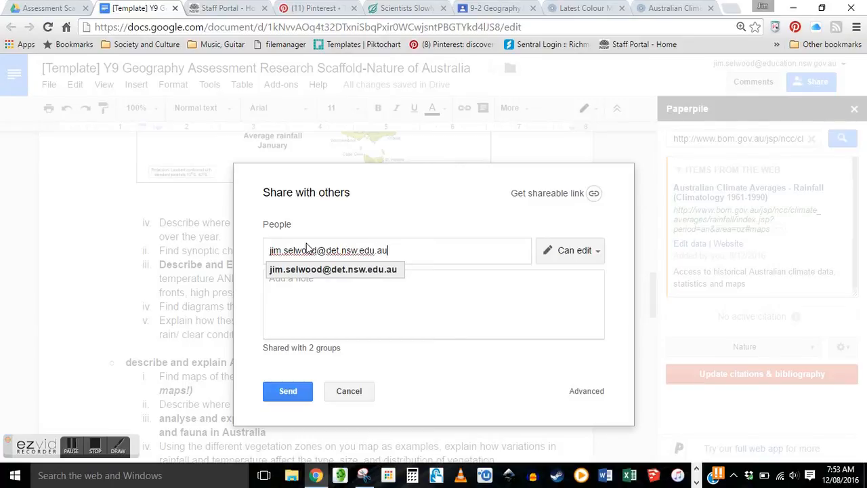
left_click(580, 252)
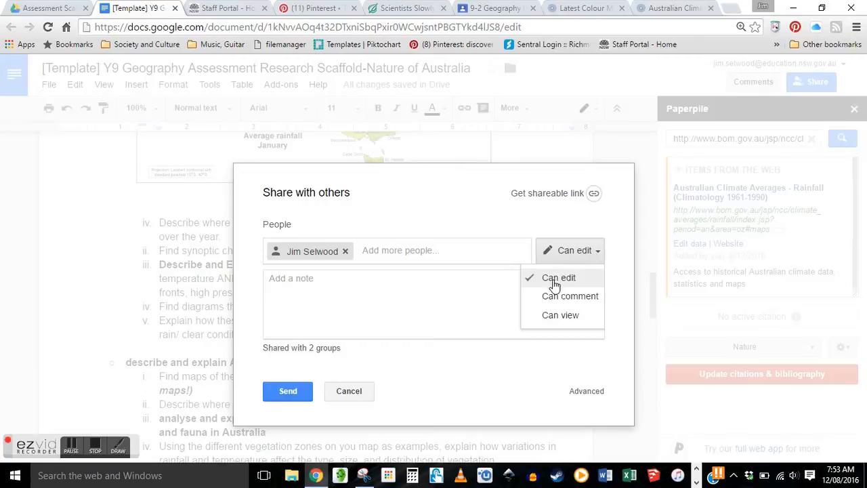
left_click(288, 393)
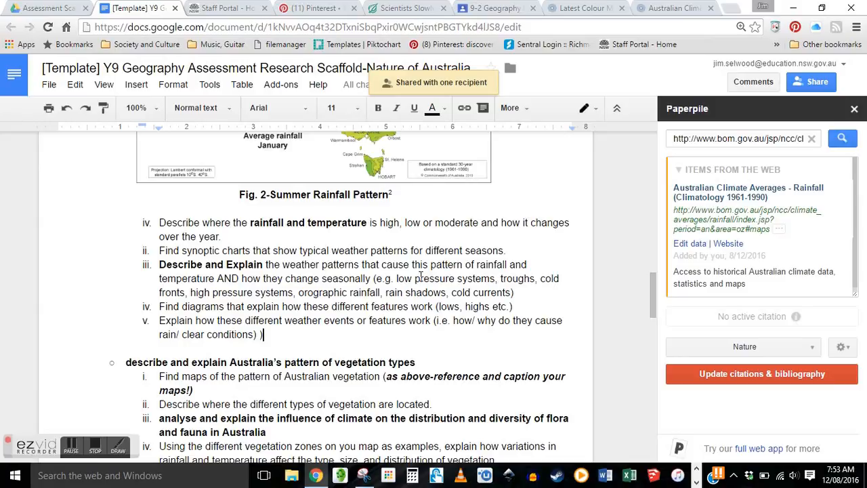
left_click(220, 8)
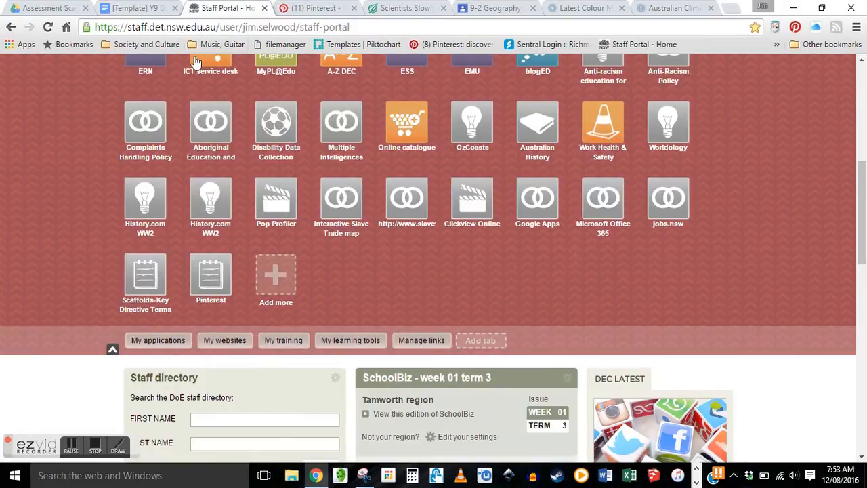